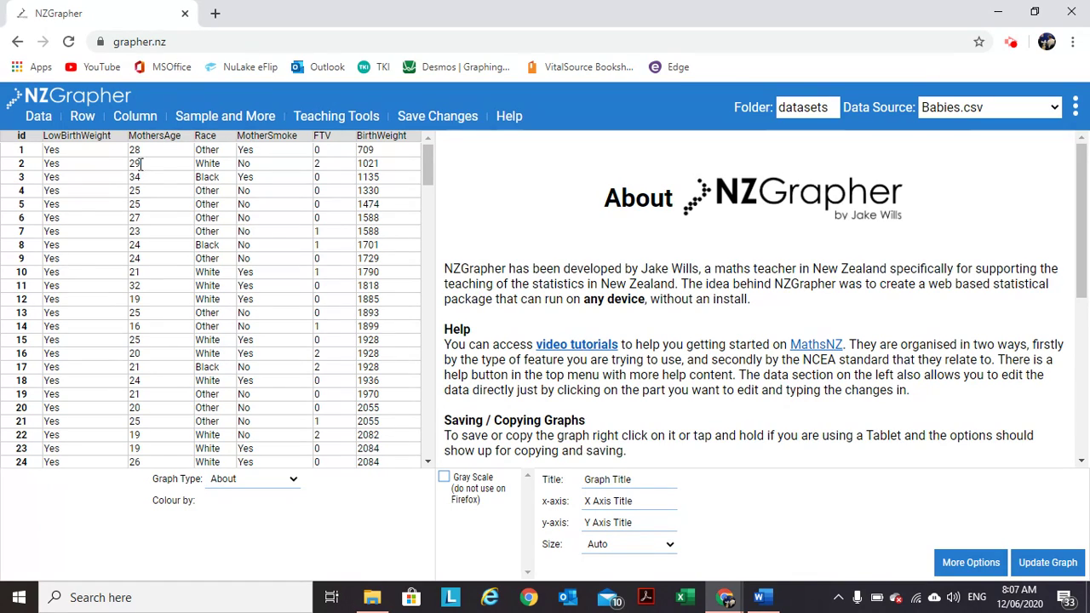
Load the Excel CSV file "91580 - 2014 - A Bed for the Night(revised 10-1-19)" as the data set.
left_click(39, 119)
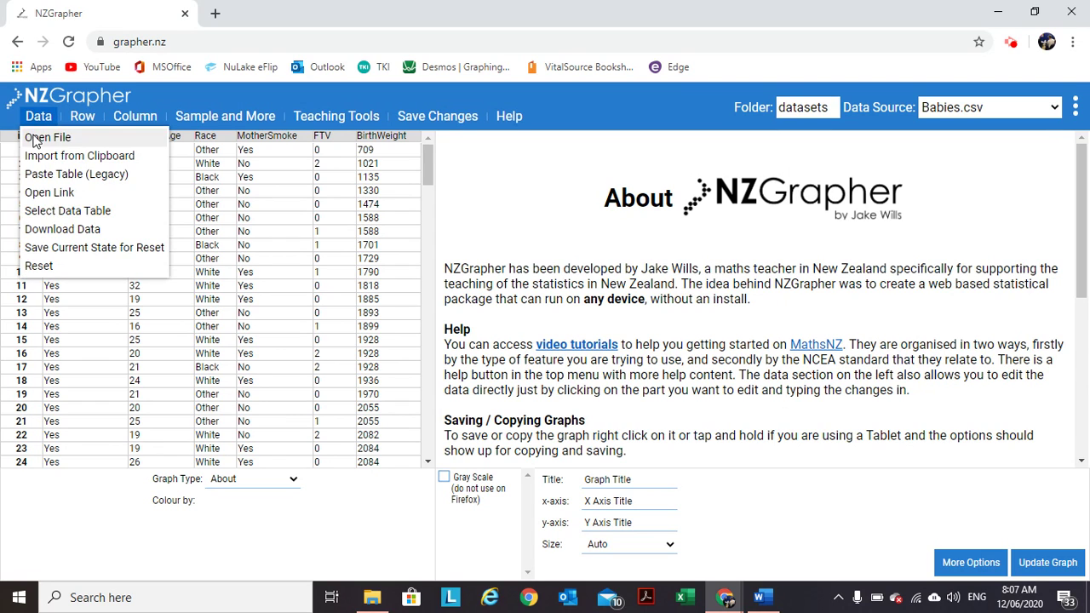
left_click(42, 136)
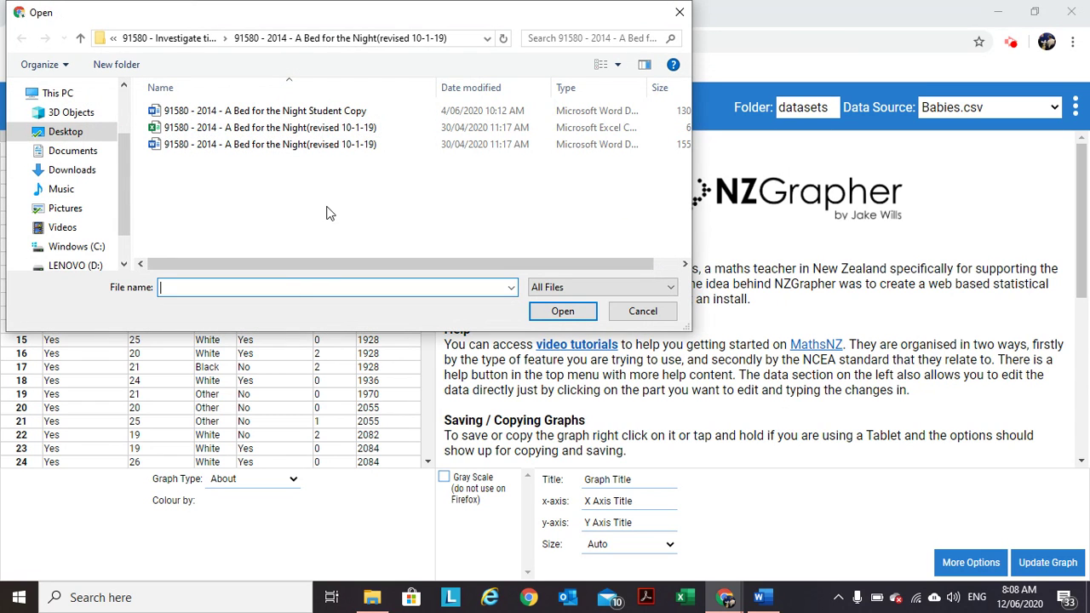
double_click(269, 128)
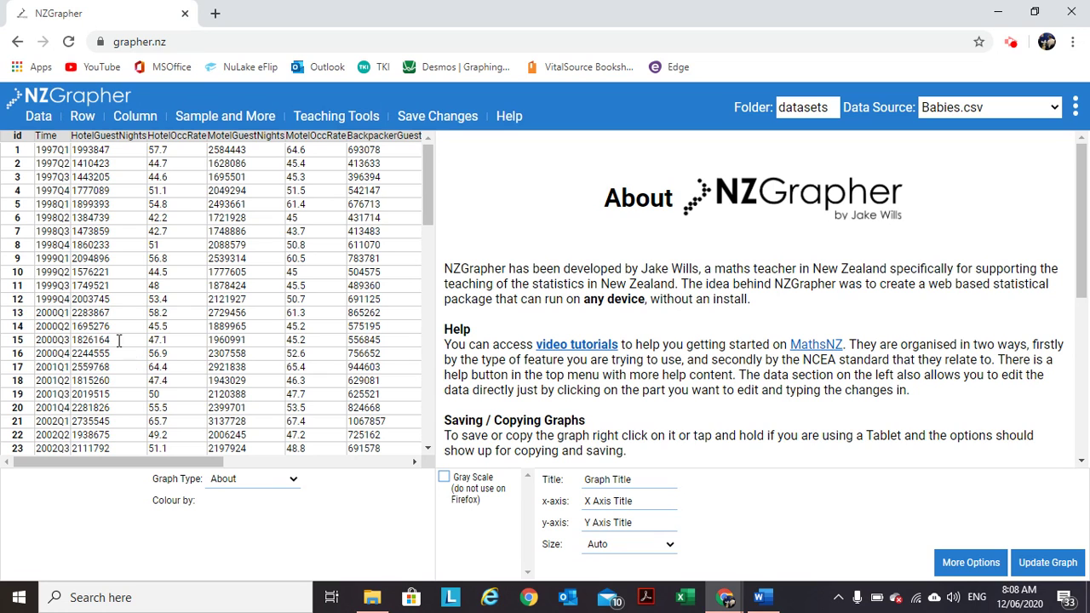
left_click_drag(201, 462, 167, 460)
Set the graph type to Time Series.
left_click(294, 484)
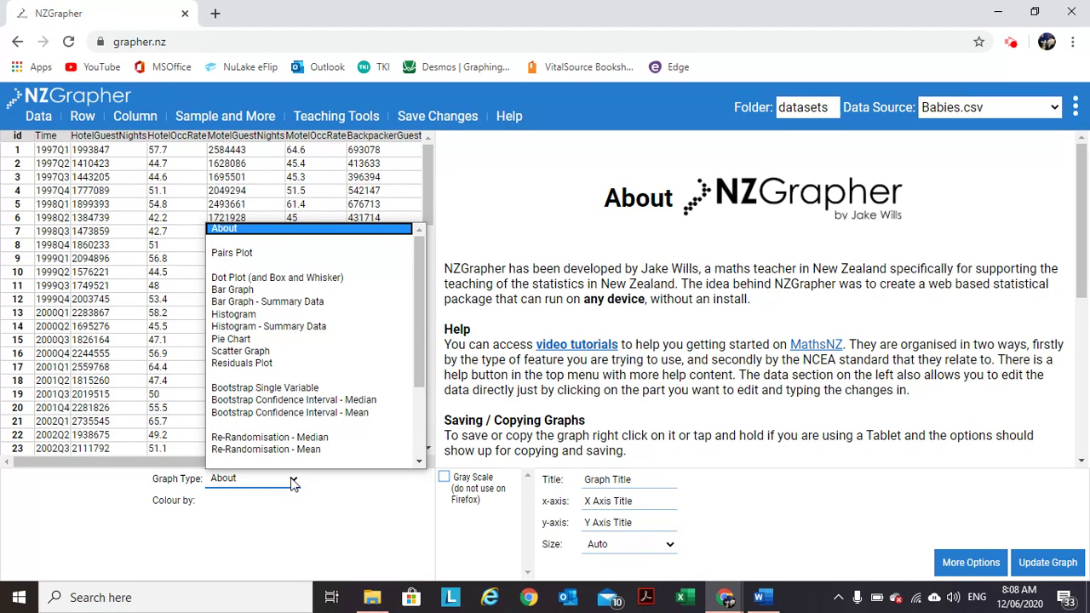
scroll(306, 370, "down", 2)
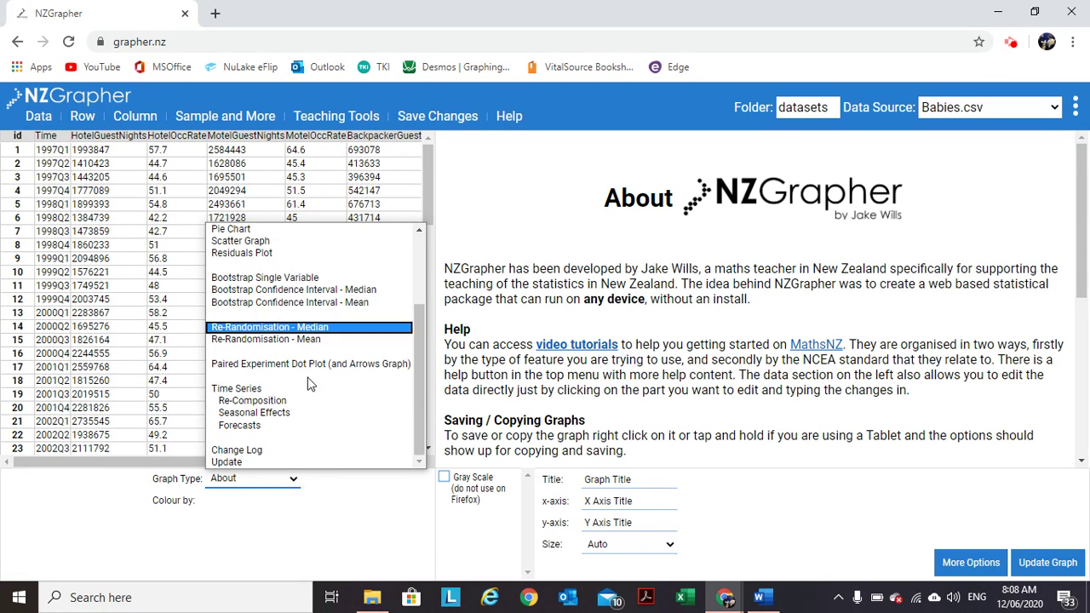
left_click(256, 388)
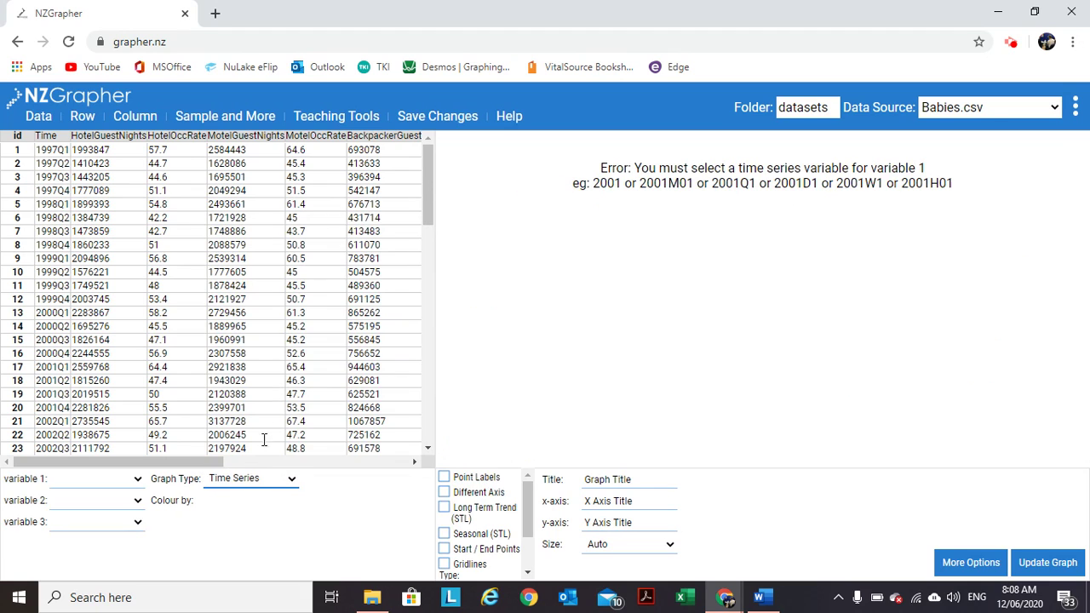
Plot the series with Time as variable 1 and HolidayParkGuestNights as variable 2.
left_click(139, 481)
left_click(94, 349)
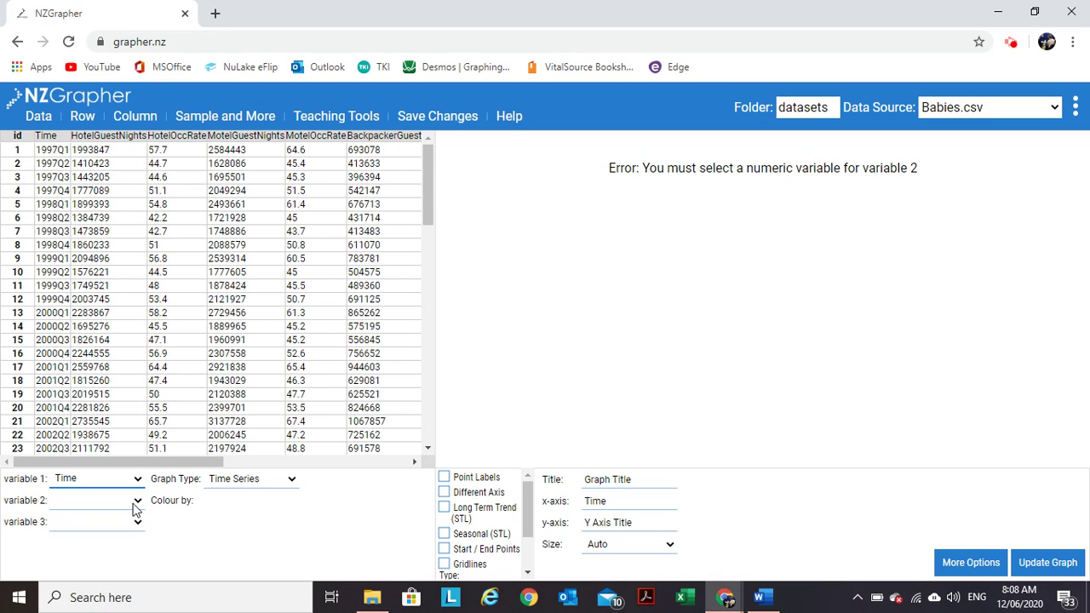
left_click(138, 504)
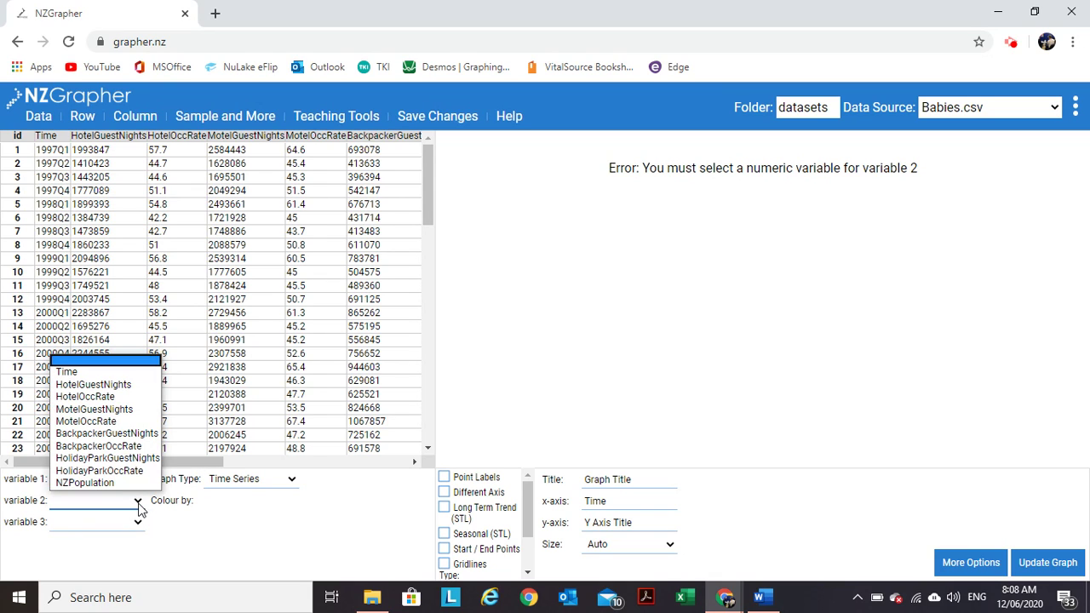
left_click(134, 459)
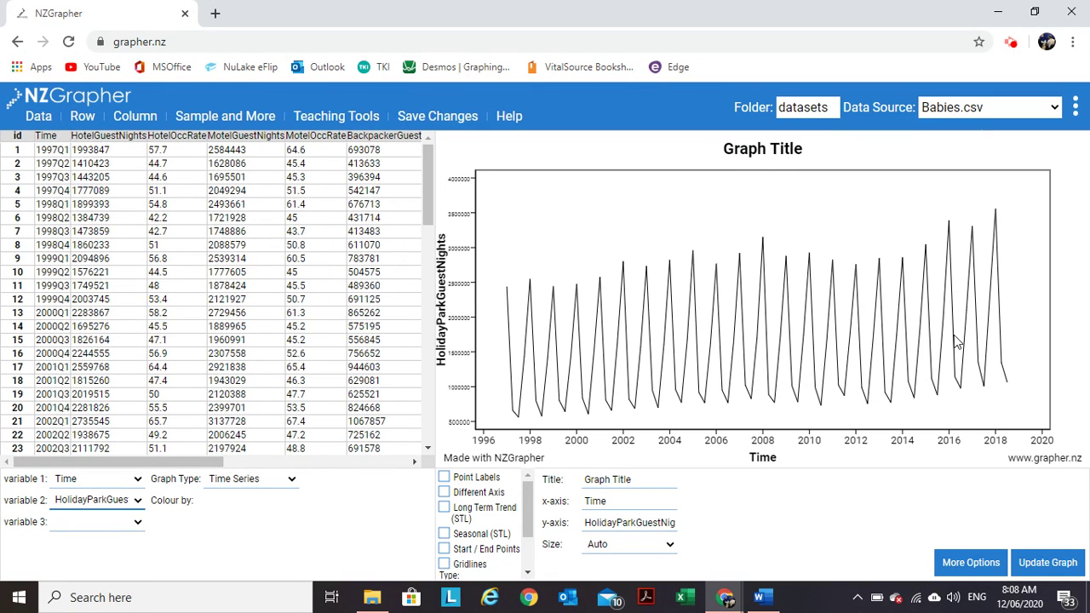
Add the Long Term Trend (STL) and Seasonal (STL) displays to the time series graph.
scroll(606, 410, "down", 2)
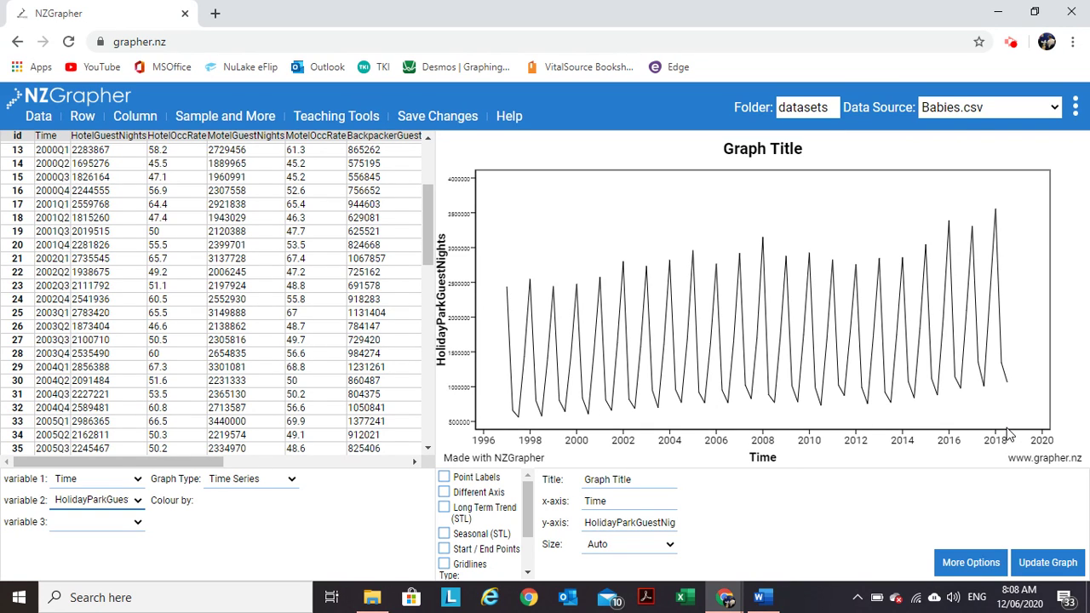
scroll(395, 341, "up", 3)
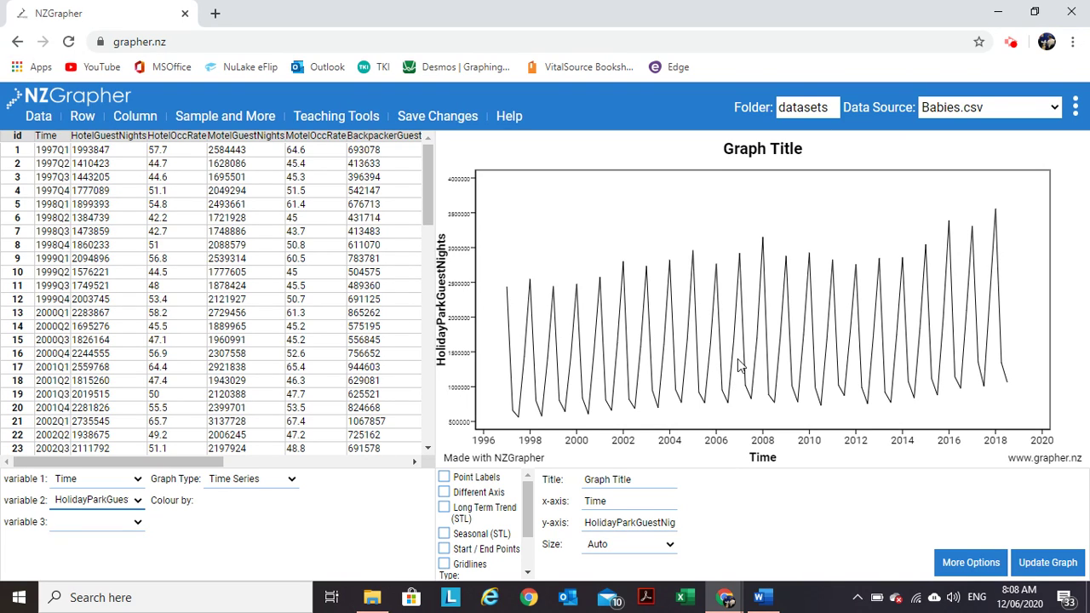
left_click(445, 508)
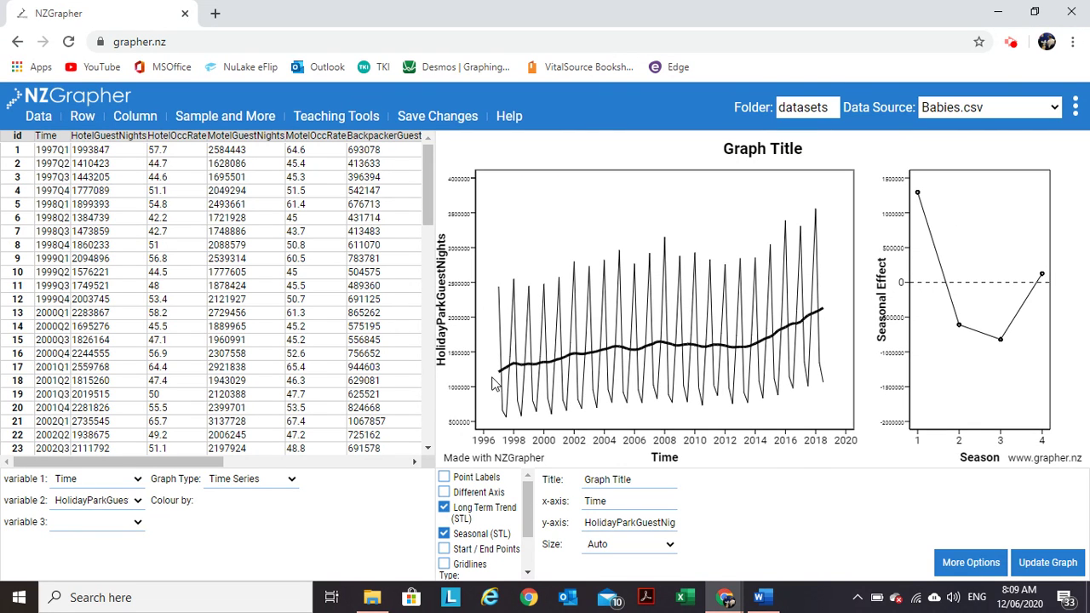
mouse_move(573, 362)
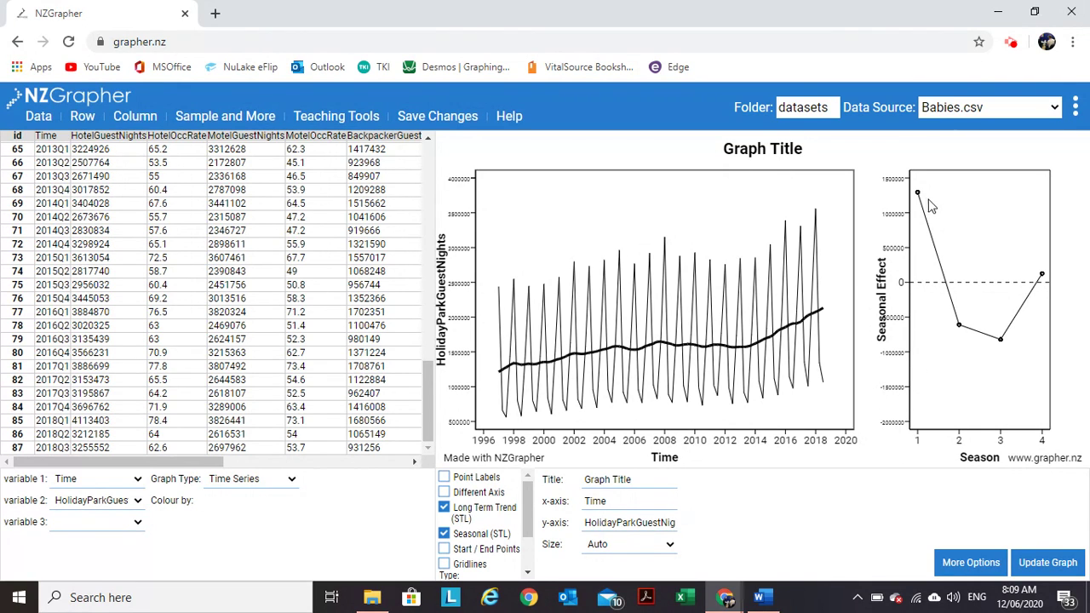
mouse_move(919, 195)
Title the graph "Holiday Park Guest Nights" and update it.
left_click_drag(647, 479, 585, 481)
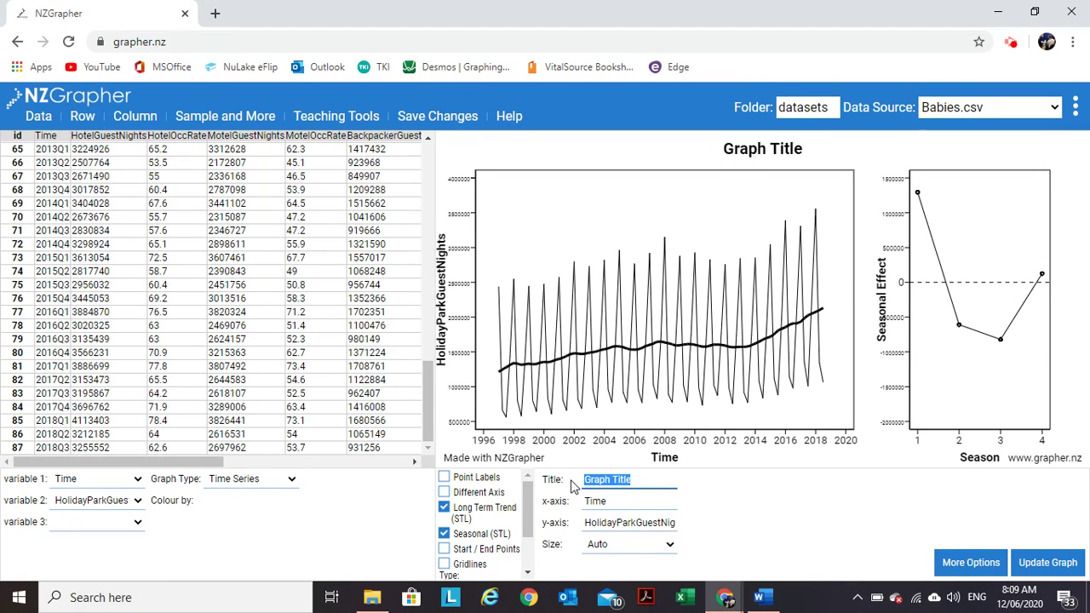
type("Holiday Park Gu")
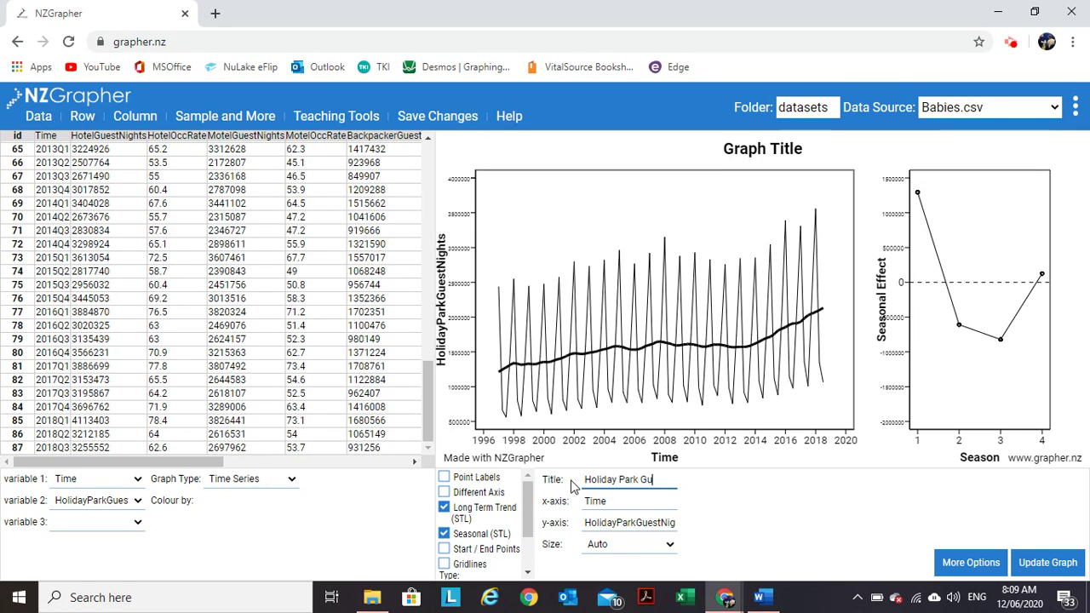
type("est Nights")
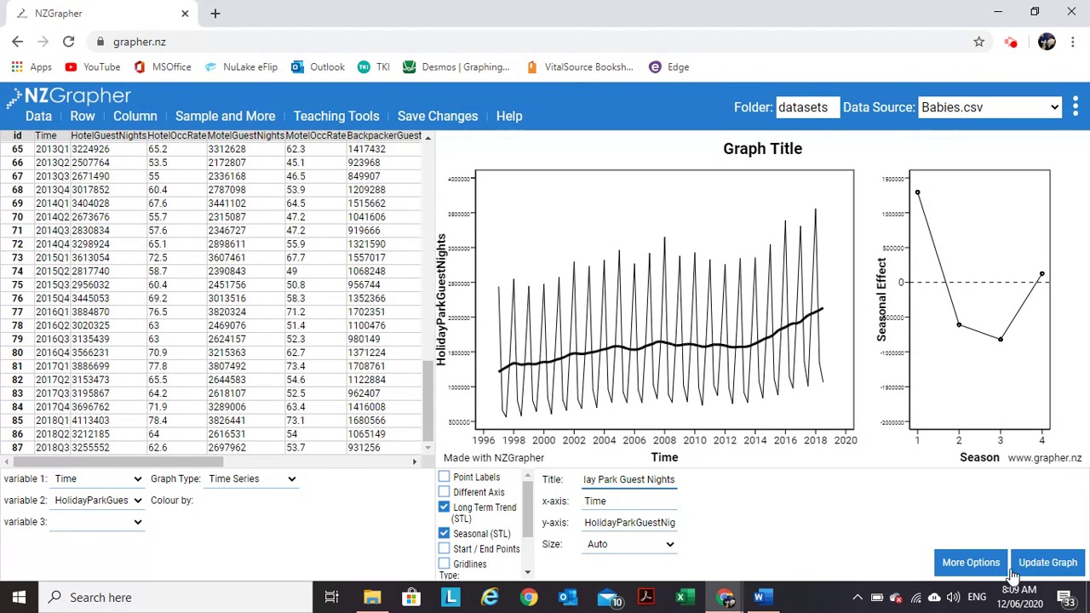
left_click(1040, 565)
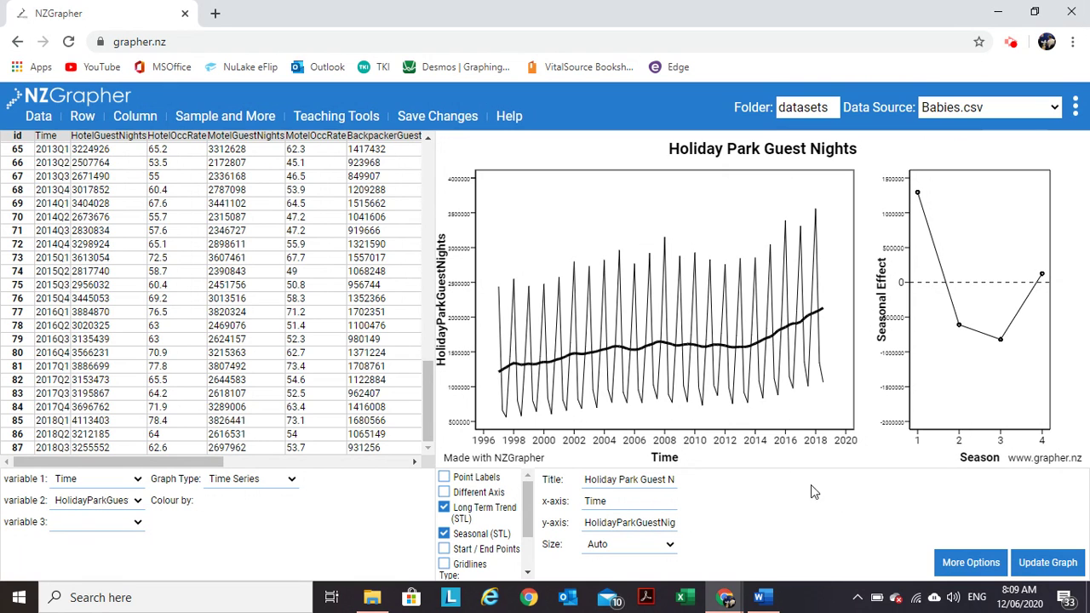
Switch to Word and create a new blank document.
left_click(769, 598)
left_click(21, 39)
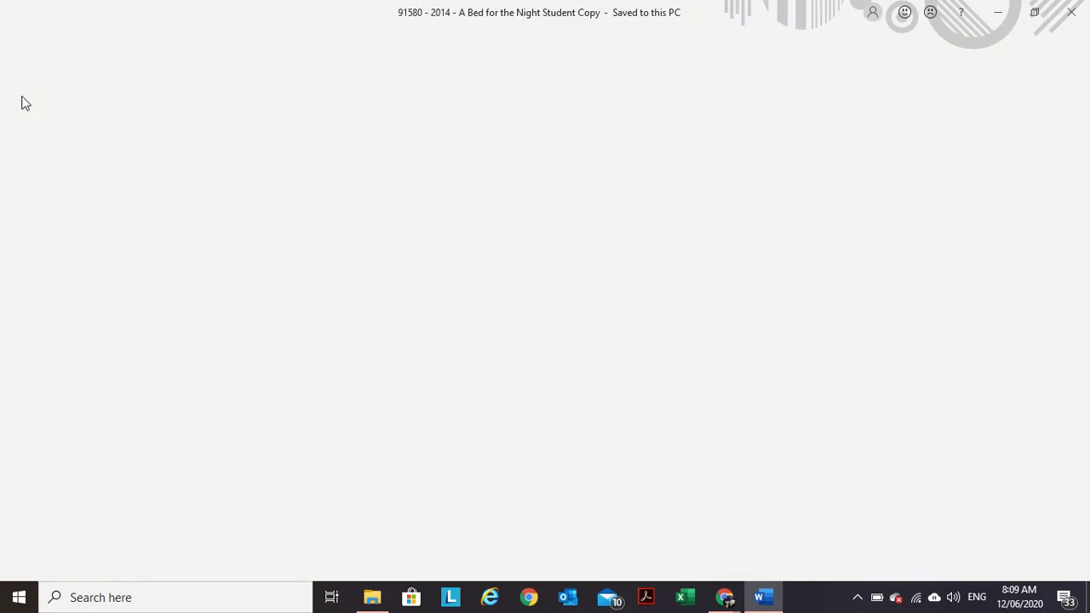
left_click(51, 114)
left_click(221, 227)
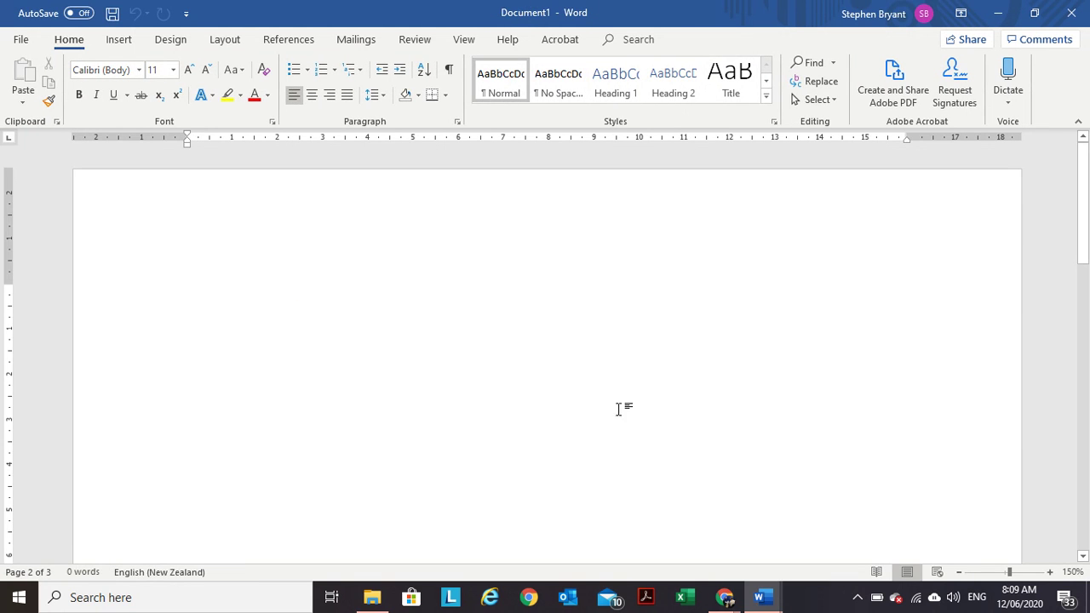
Return to NZGrapher in Chrome and copy the time series graph as an image.
mouse_move(724, 602)
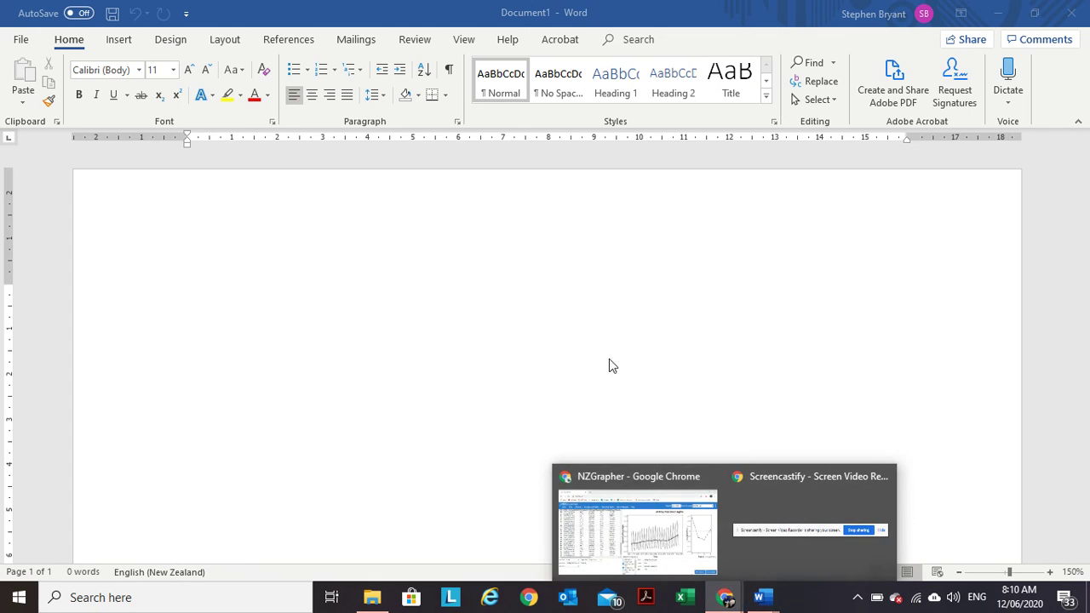
left_click(636, 509)
right_click(619, 236)
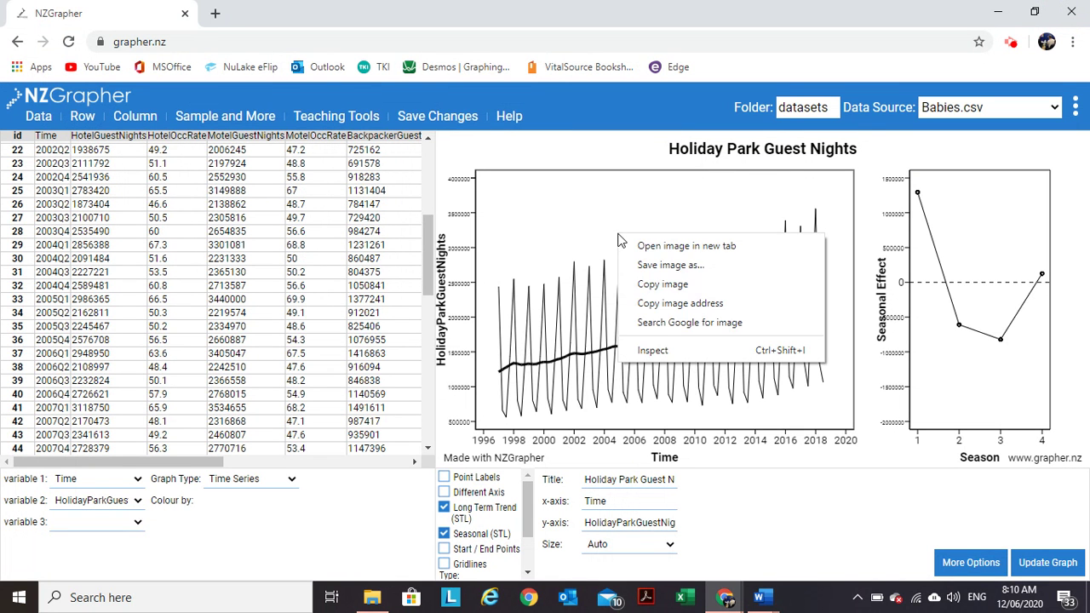
left_click(668, 286)
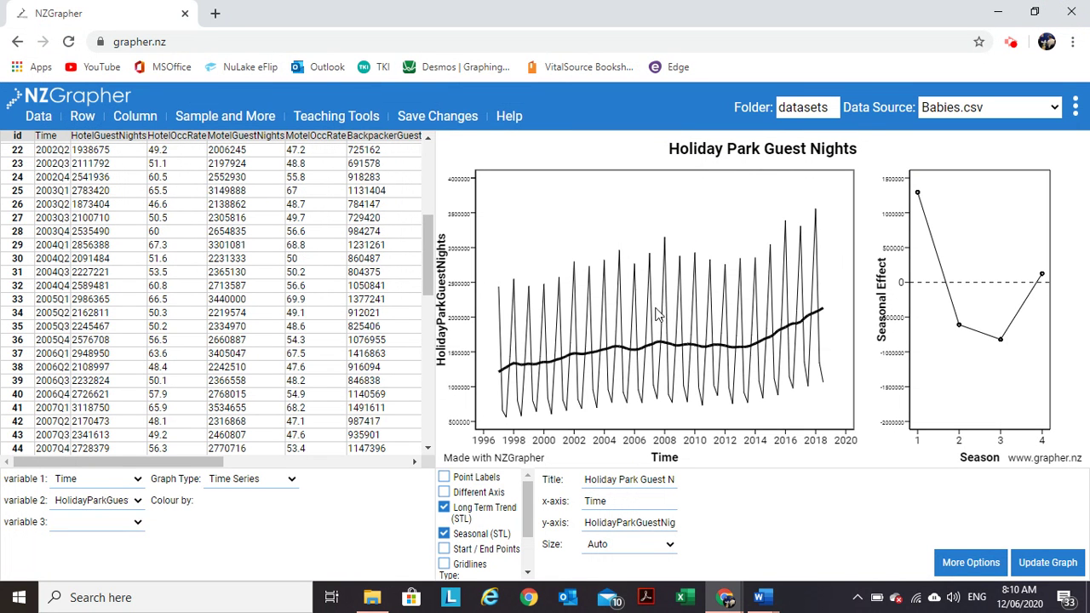
Switch to the blank Word document and paste the copied graph image into it.
left_click(760, 596)
left_click(787, 521)
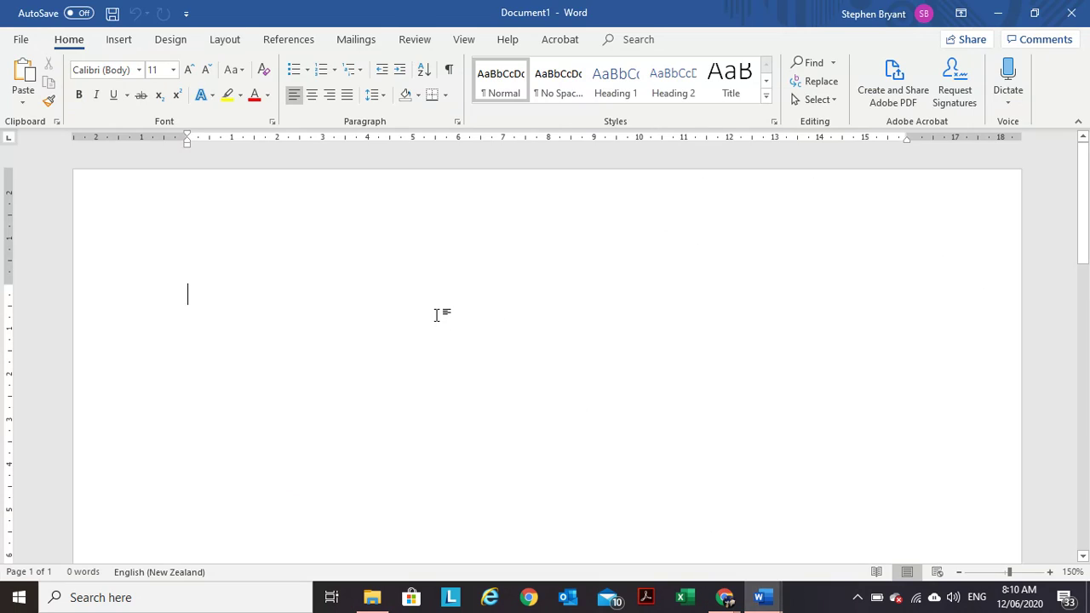
right_click(437, 311)
left_click(471, 385)
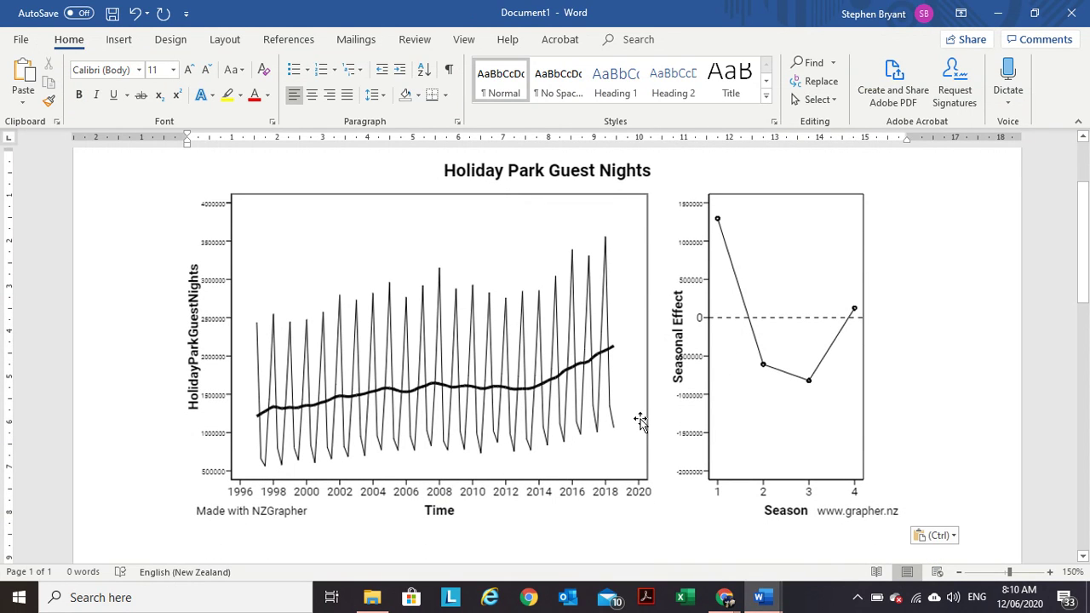
Switch back to NZGrapher in Chrome and change the graph type to Forecasts.
mouse_move(724, 592)
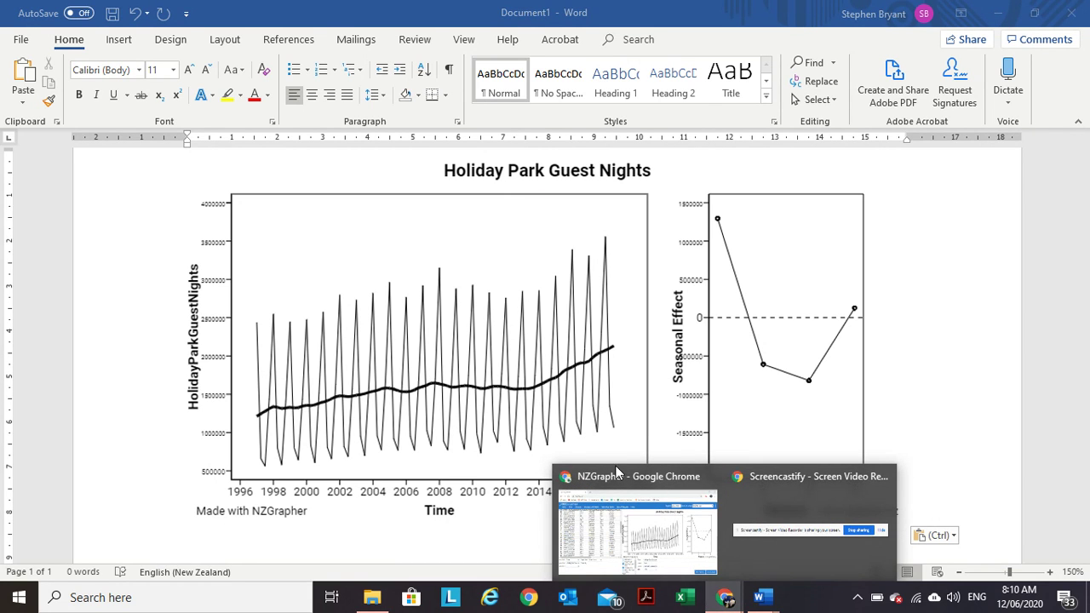
left_click(619, 528)
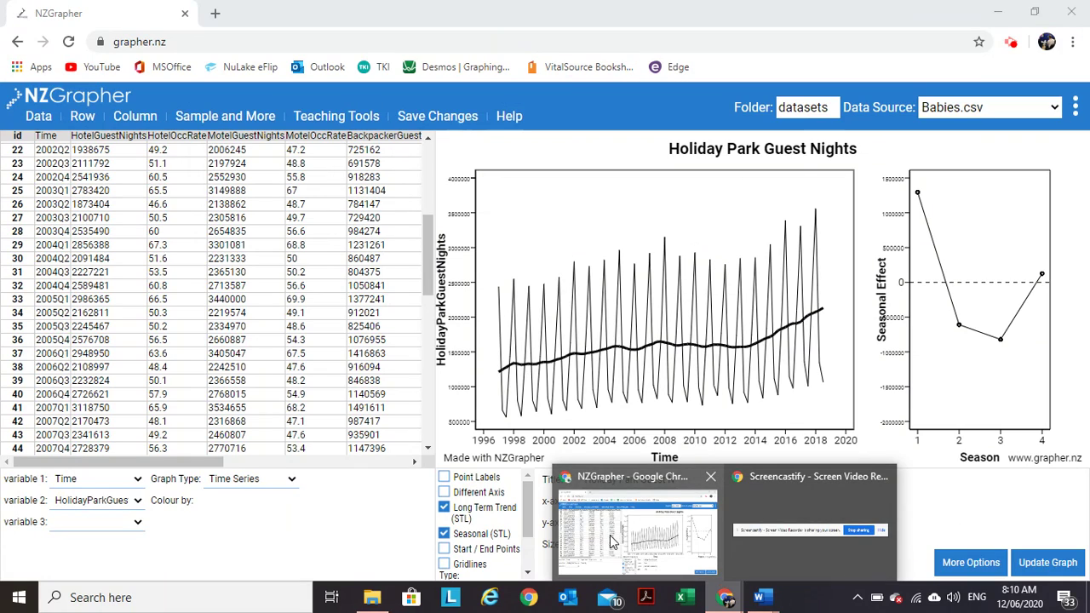
left_click(619, 536)
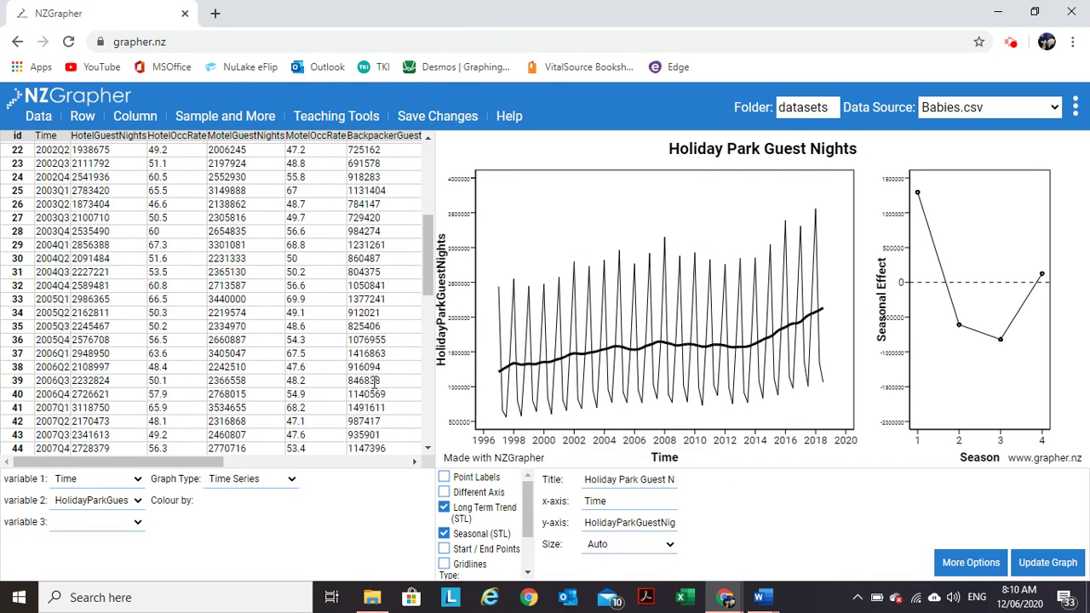
left_click(291, 480)
scroll(302, 447, "down", 2)
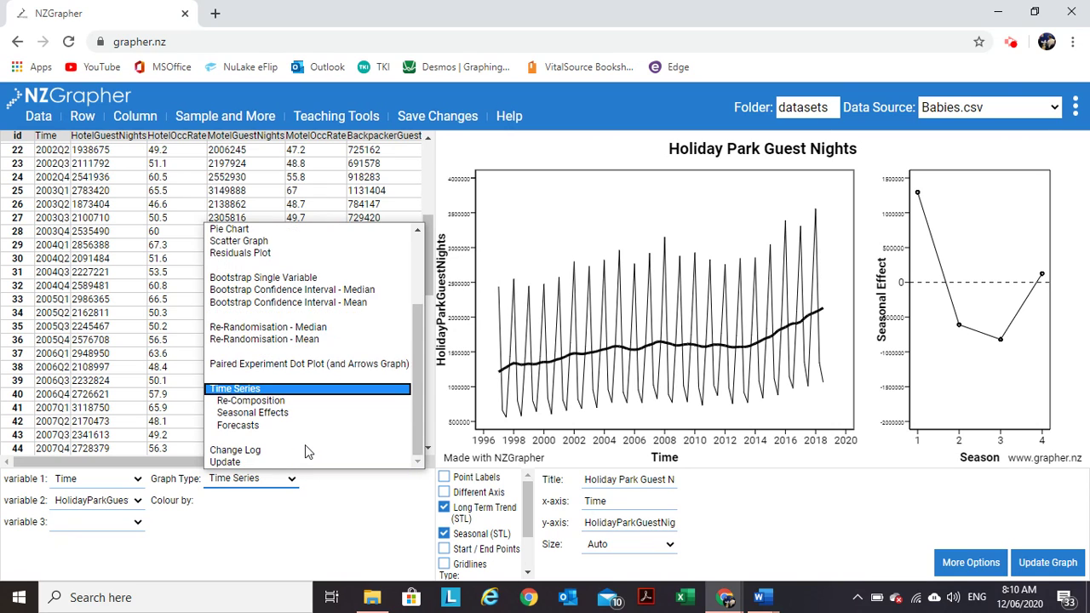
left_click(295, 425)
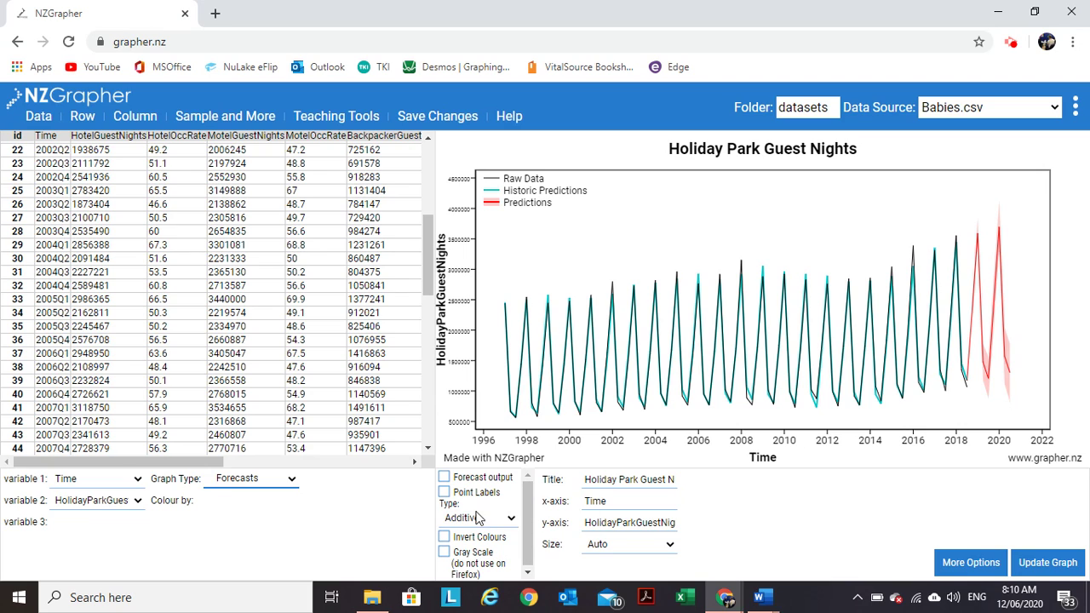
Examine the forecast output table, return to the forecast graph and look over the remaining graph options.
left_click(444, 478)
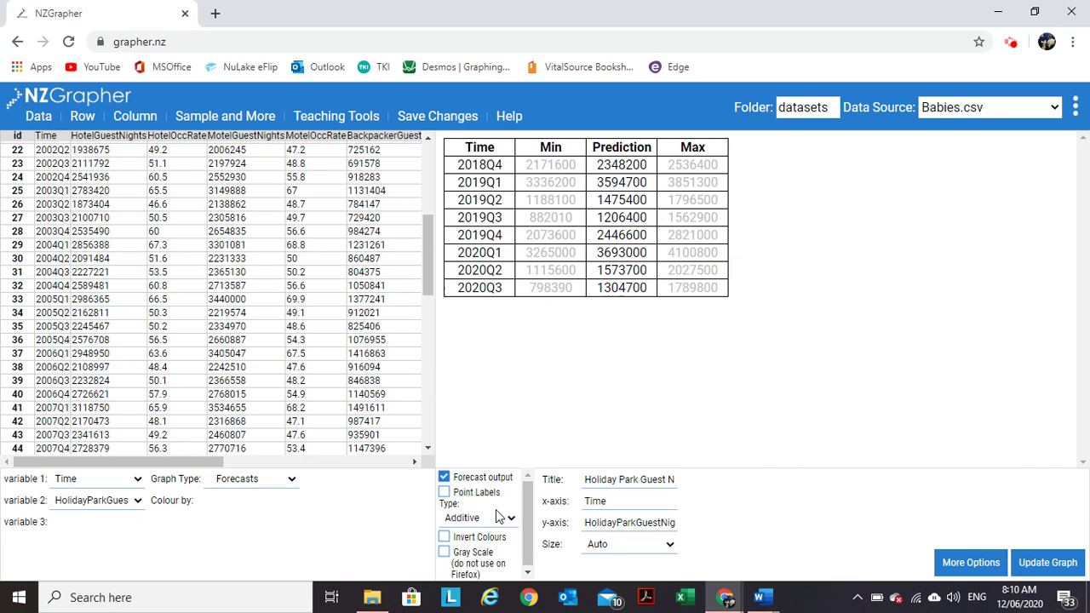
left_click(444, 477)
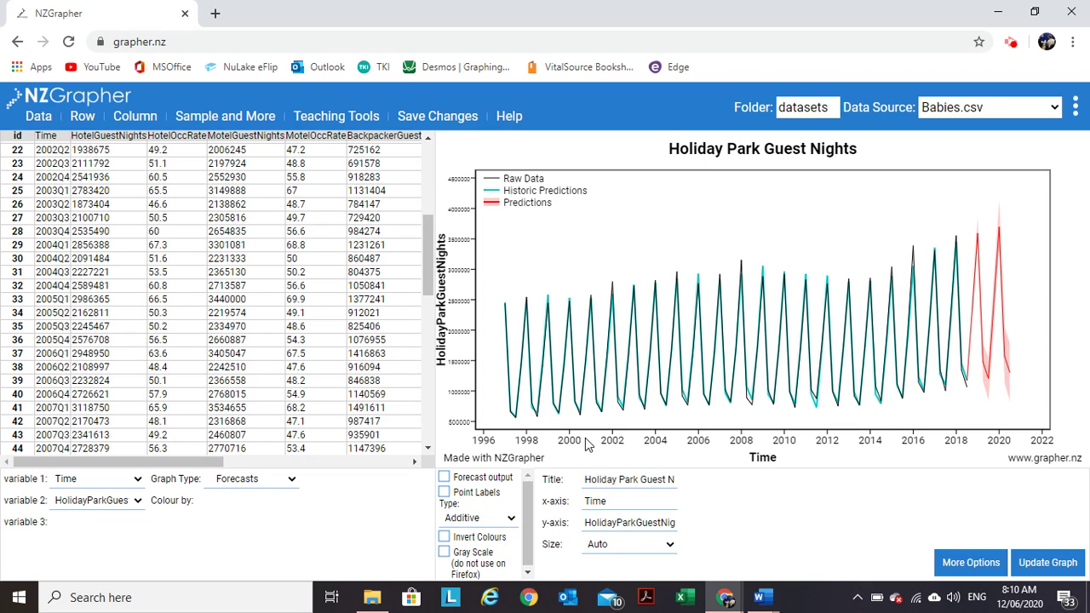
scroll(504, 532, "down", 1)
left_click_drag(526, 505, 519, 545)
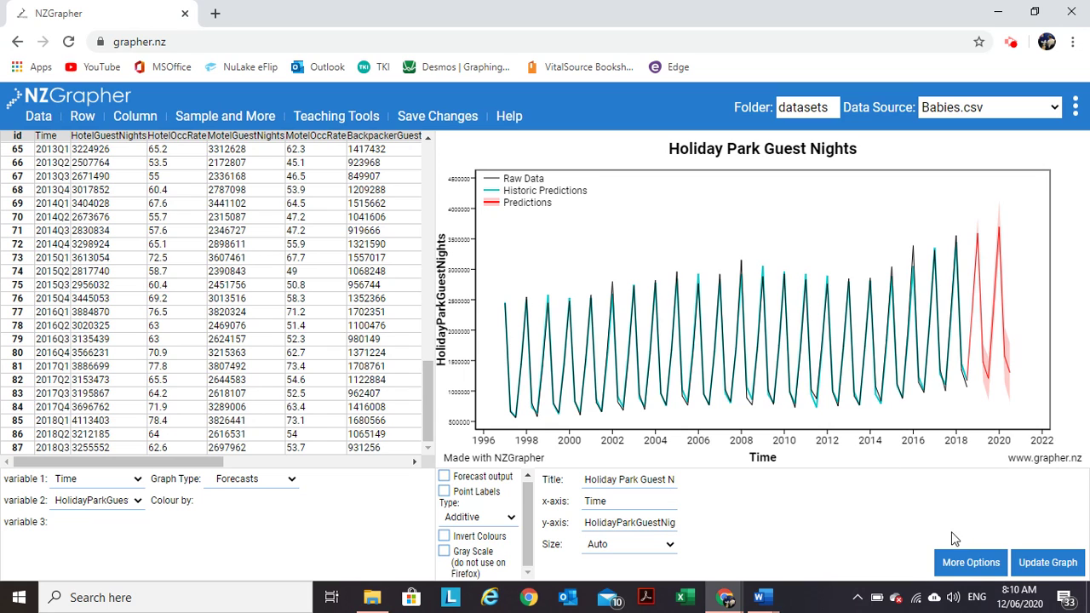
Copy the forecast graph as an image and paste it into the Word document Document1 below the time series graph.
right_click(778, 333)
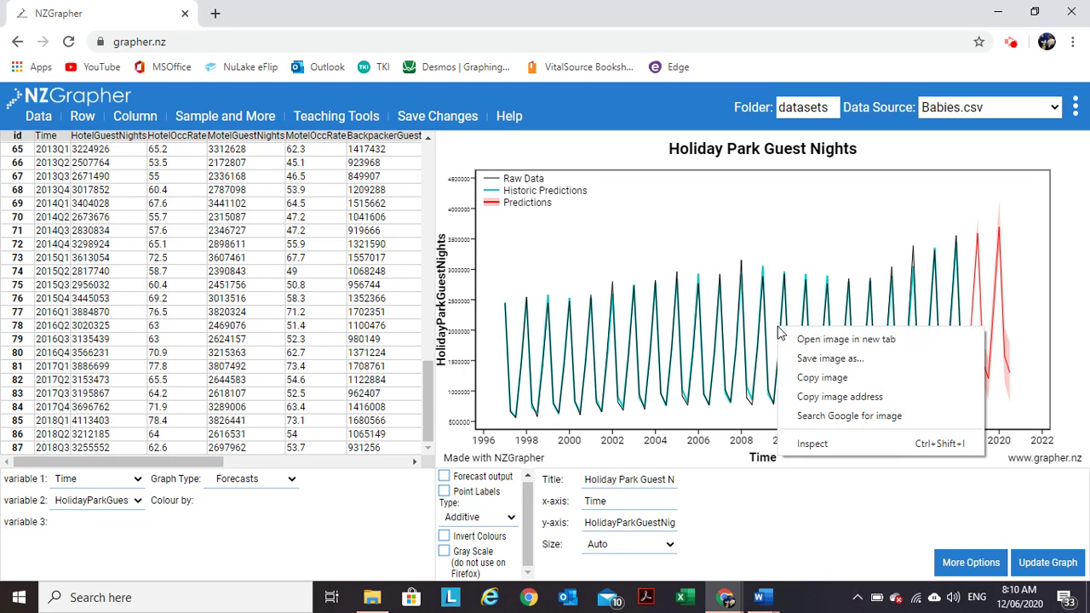
left_click(824, 378)
mouse_move(761, 599)
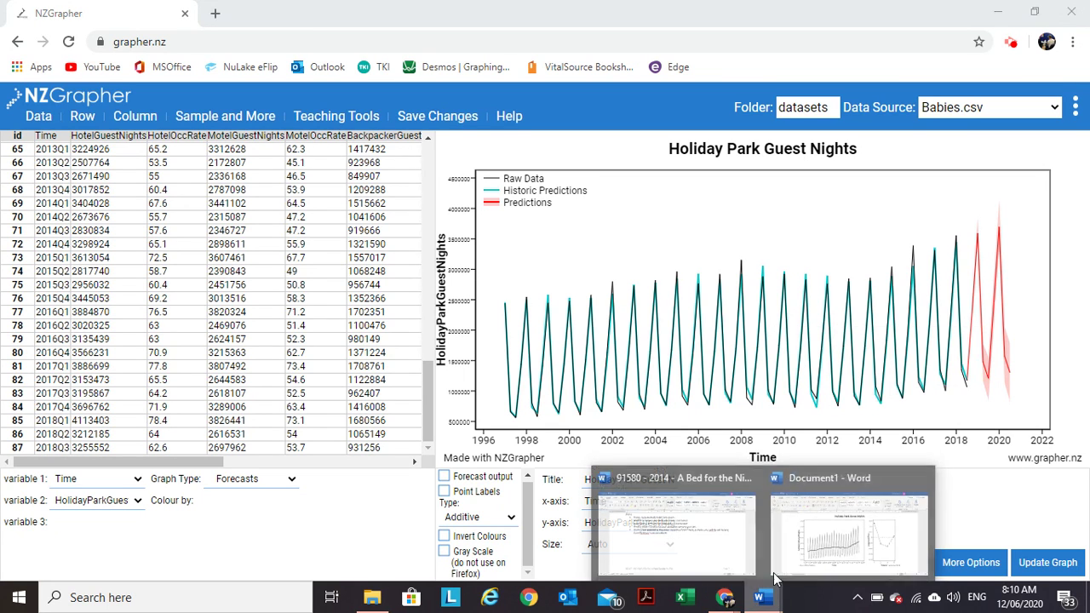
left_click(813, 549)
scroll(513, 500, "down", 1)
scroll(502, 477, "down", 2)
key("ctrl+a")
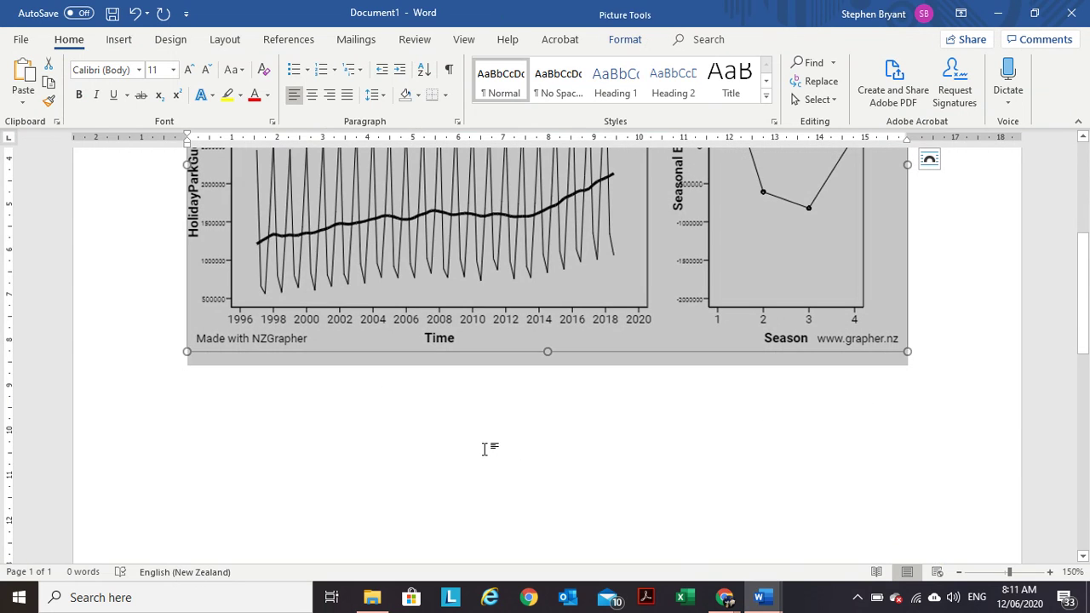
left_click(497, 444)
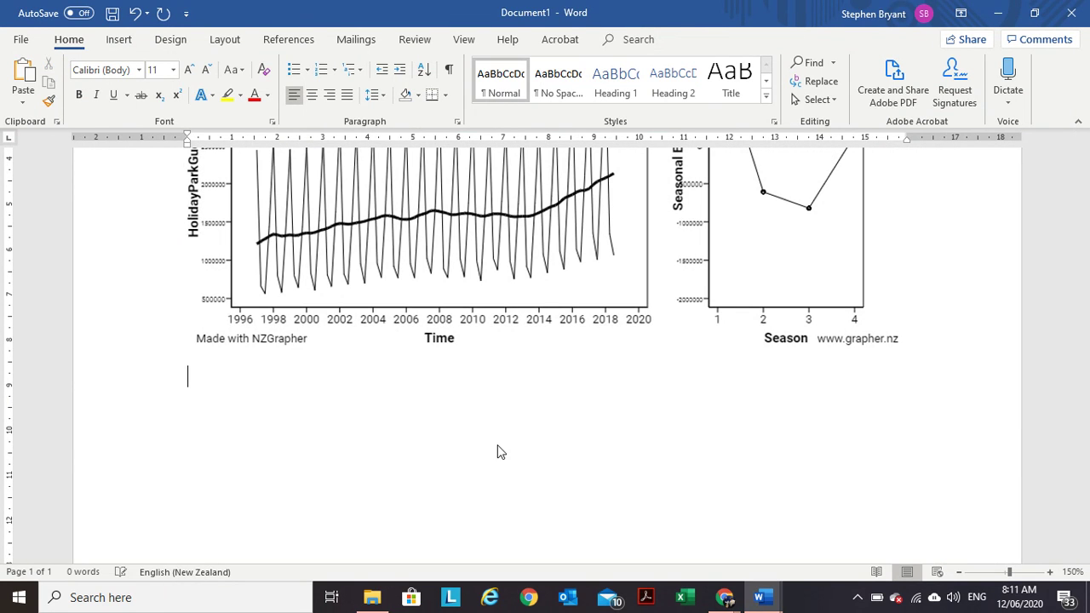
key("ctrl+v")
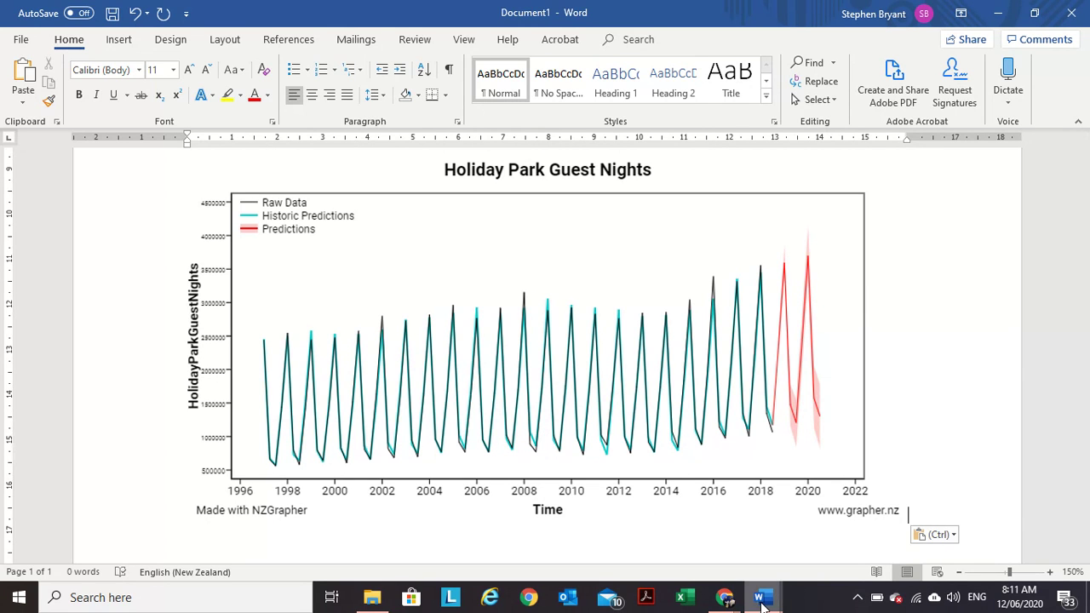
Switch back to NZGrapher in Chrome and show the forecast output table in place of the graph.
left_click(730, 599)
left_click(701, 555)
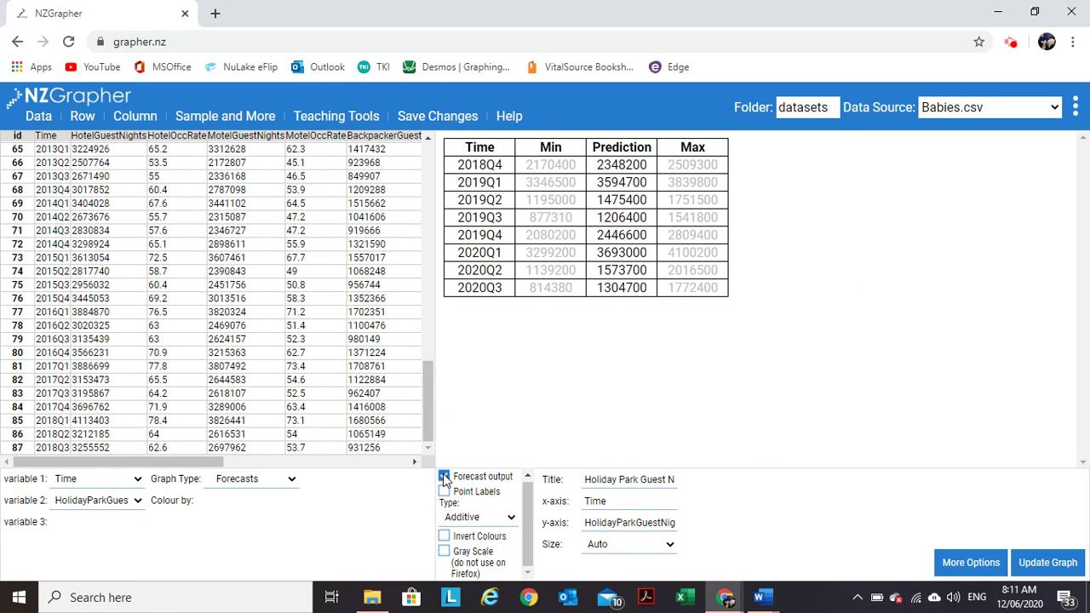
right_click(589, 228)
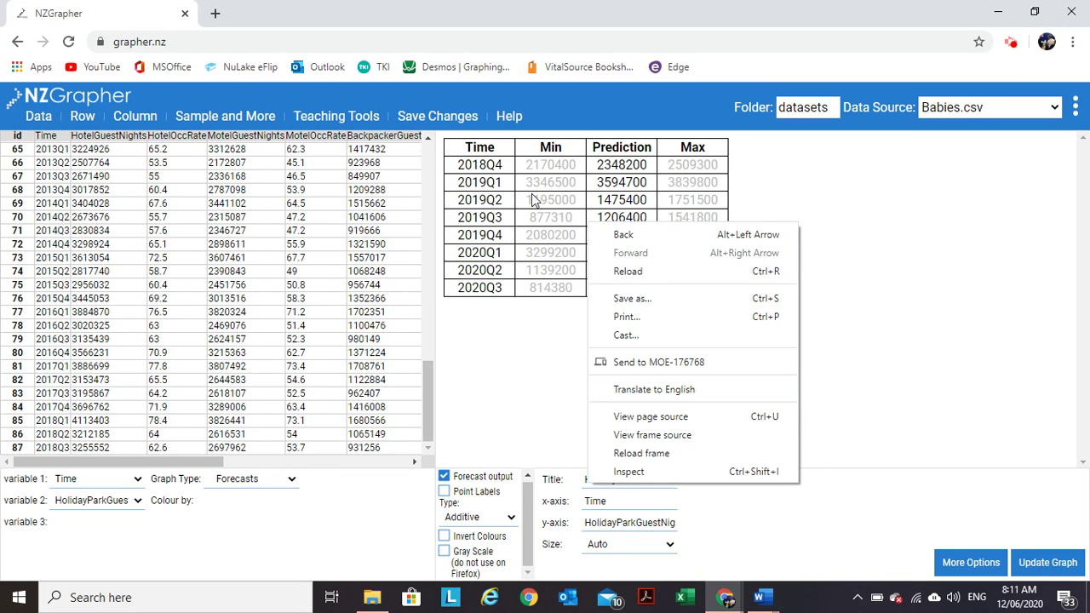
left_click(548, 322)
right_click(563, 223)
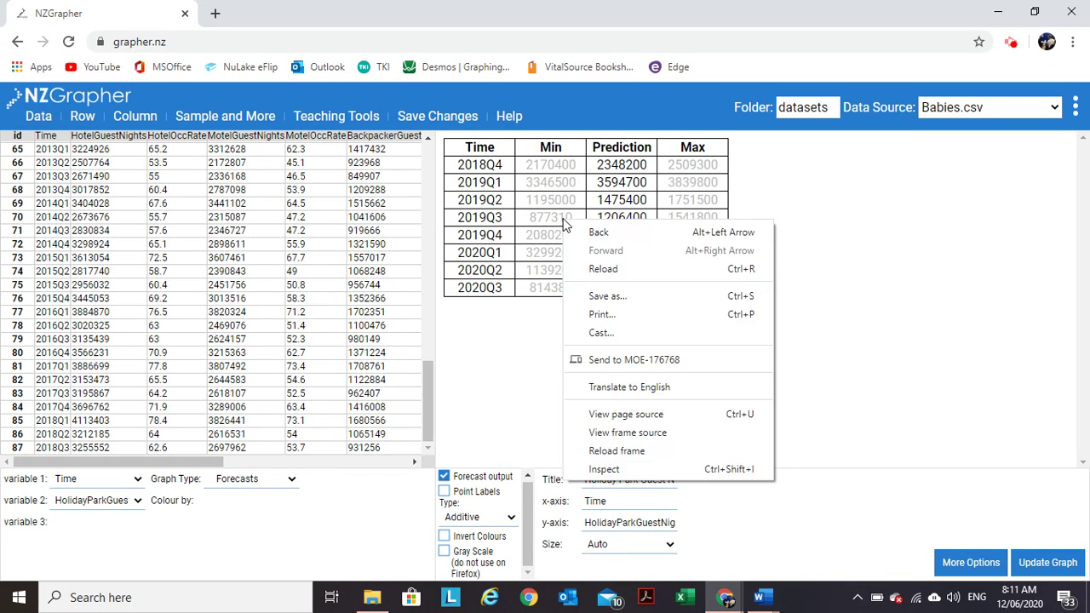
left_click(545, 310)
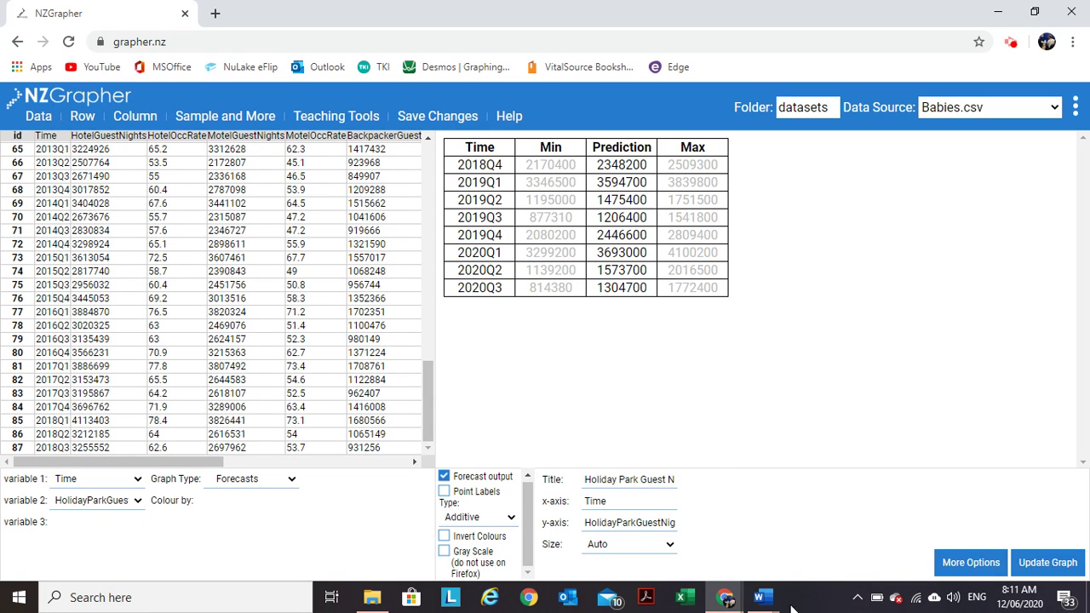
Capture the screen showing the forecast output table and paste the screenshot into Document1 in Word below the forecast graph.
mouse_move(761, 600)
left_click(846, 549)
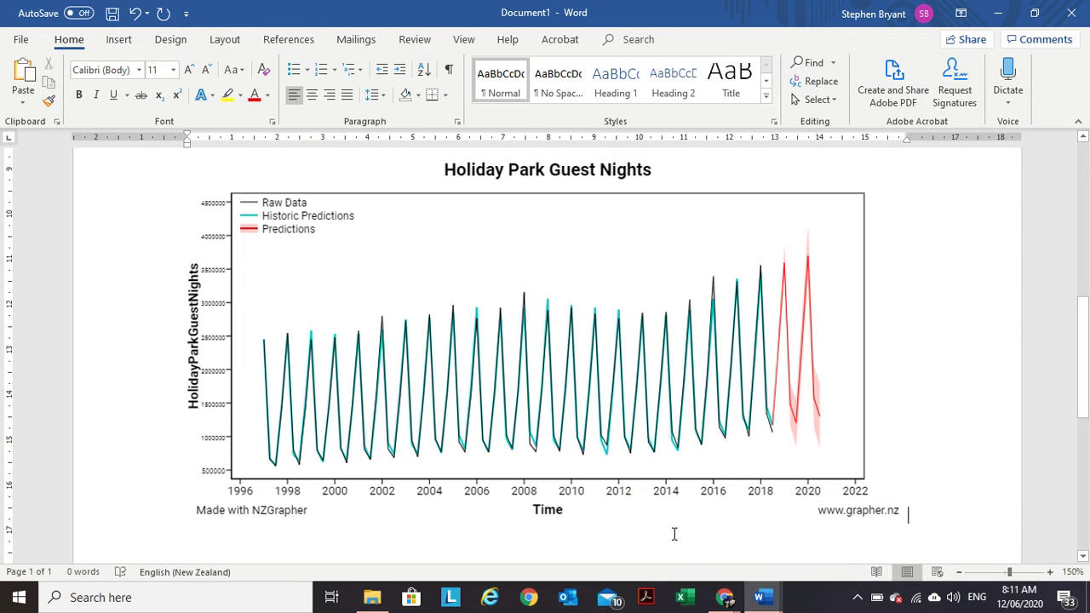
scroll(662, 511, "down", 5)
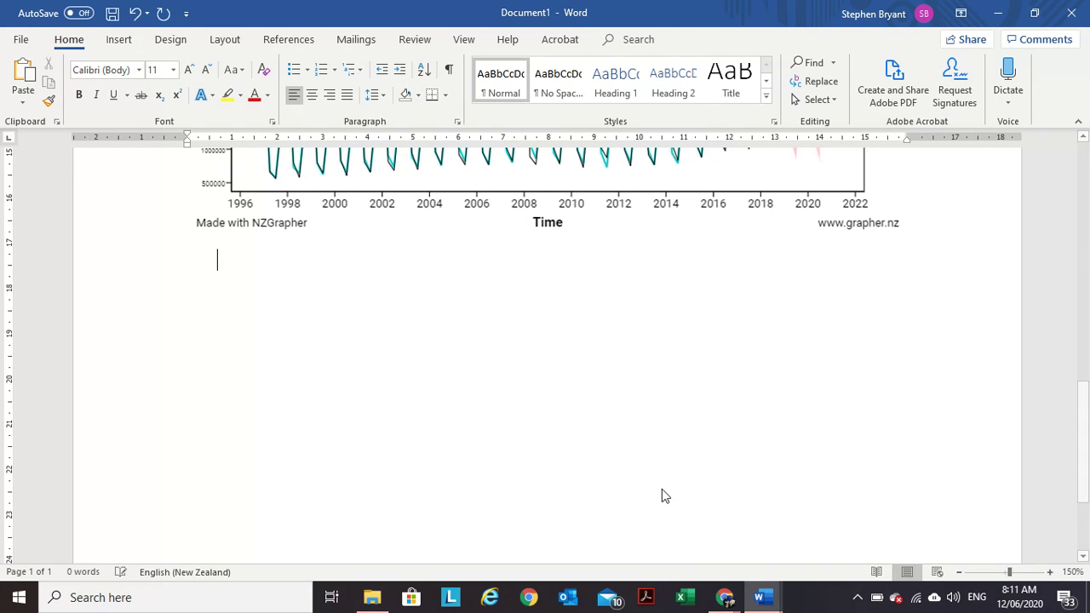
key("ctrl+v")
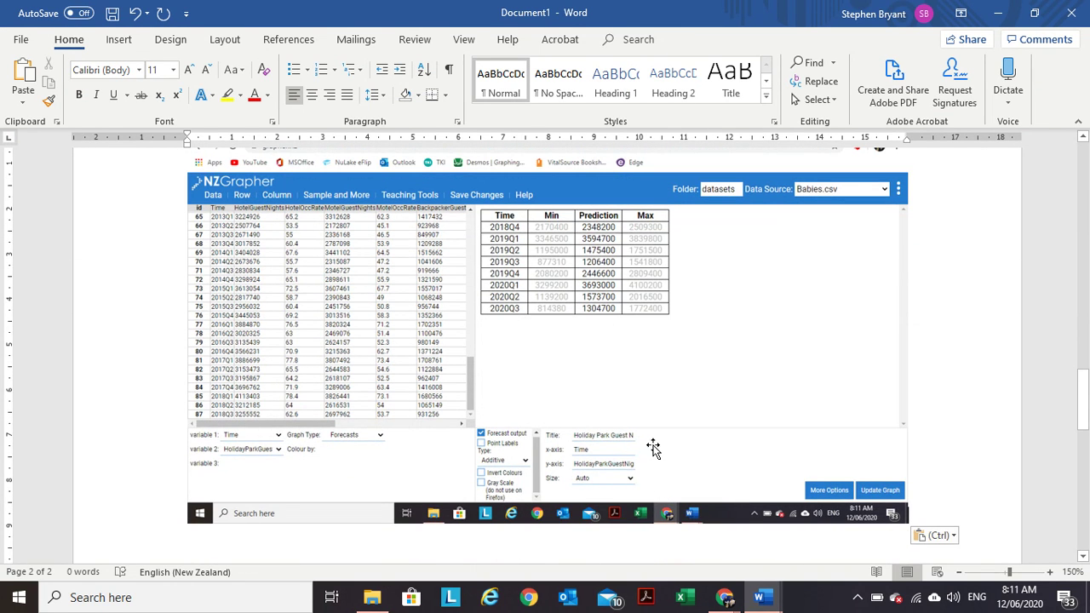
Crop the pasted screenshot on all four sides so that only the forecast table with Time, Min, Prediction and Max remains.
left_click(707, 390)
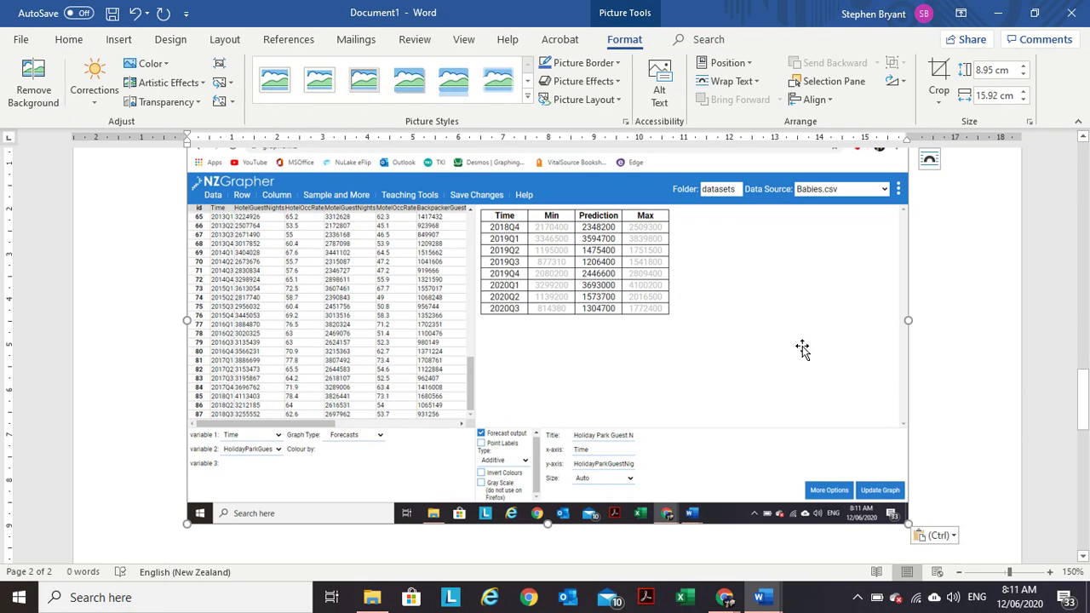
left_click(939, 72)
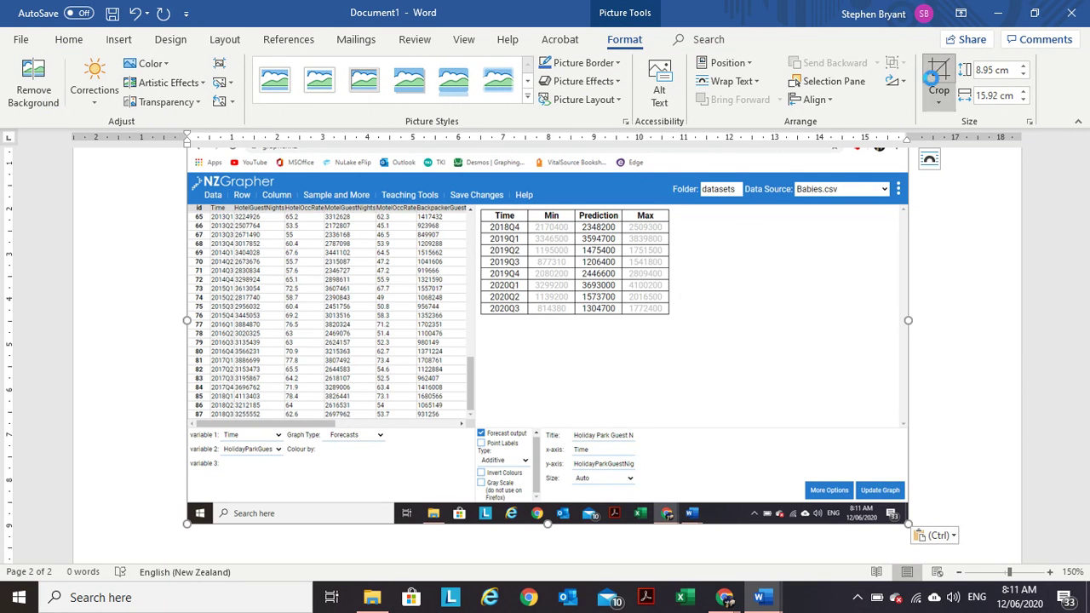
left_click_drag(908, 321, 670, 306)
left_click_drag(434, 523, 444, 320)
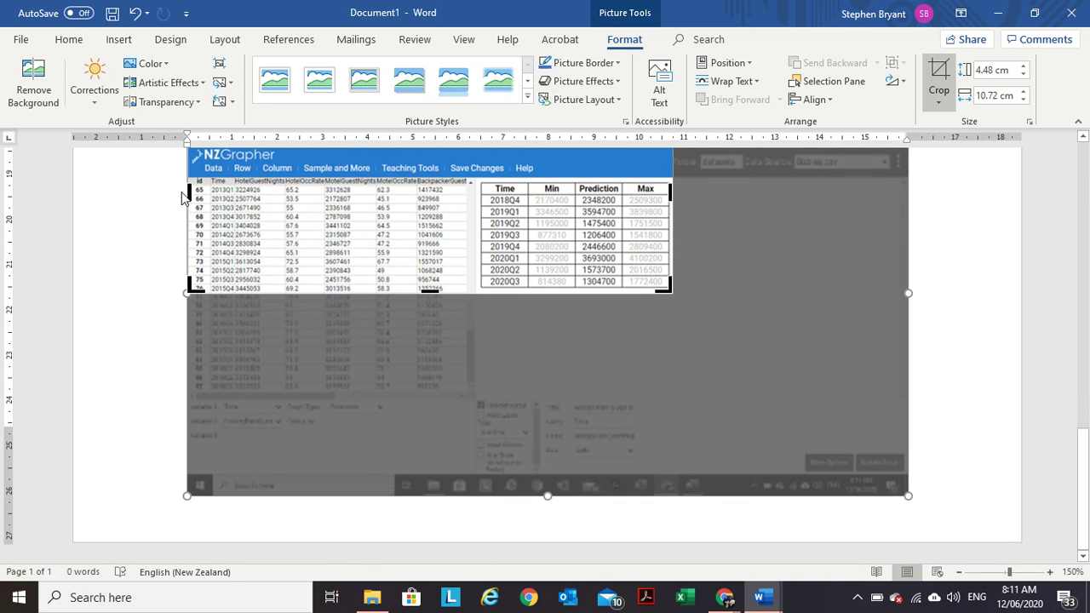
left_click_drag(247, 195, 475, 224)
scroll(361, 360, "up", 3)
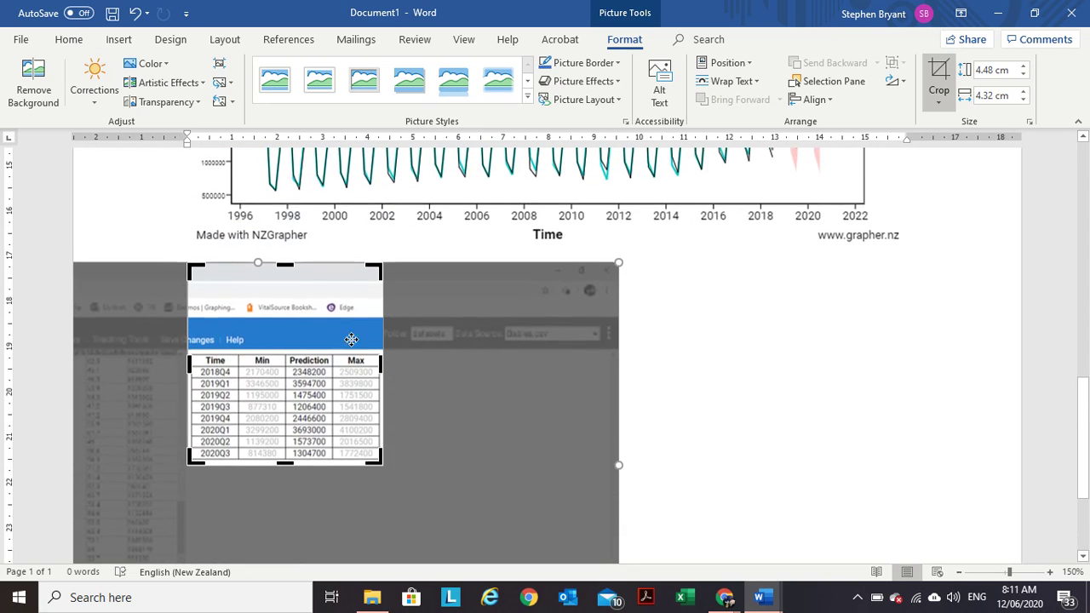
left_click_drag(285, 265, 284, 347)
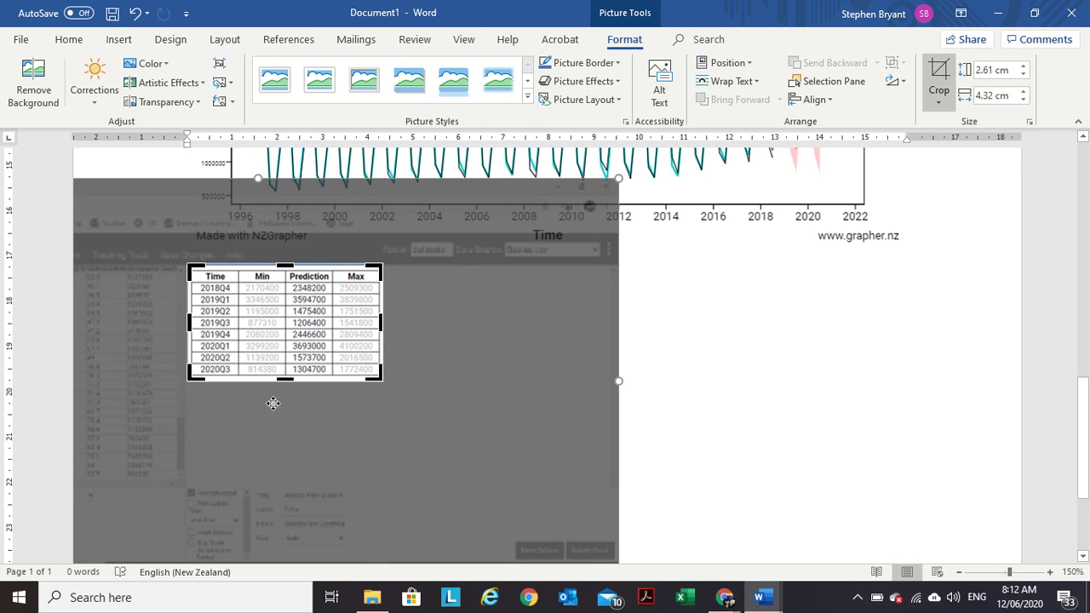
left_click(939, 75)
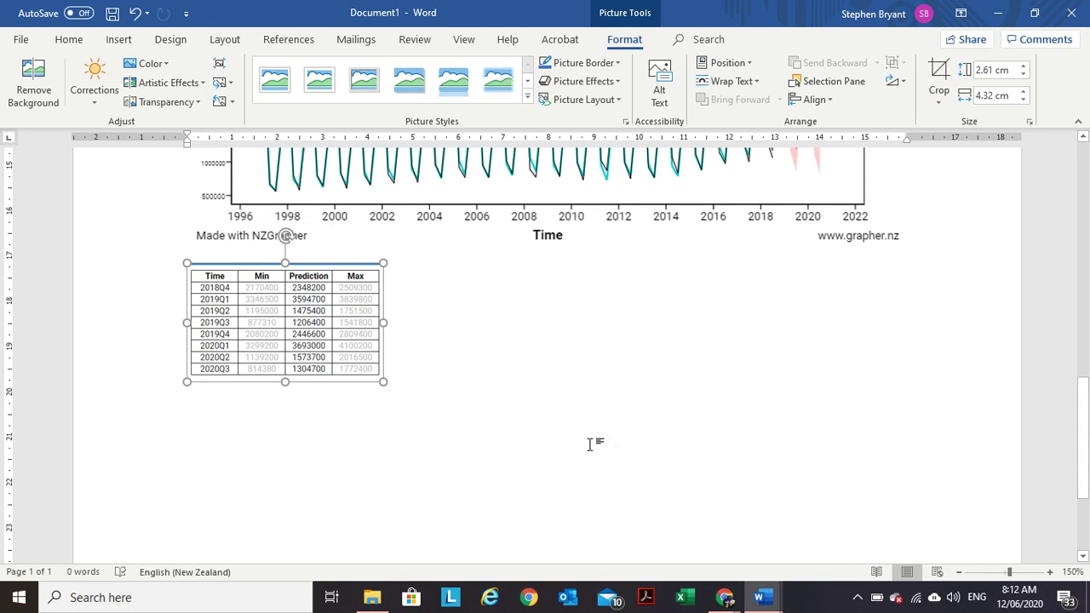
left_click(477, 467)
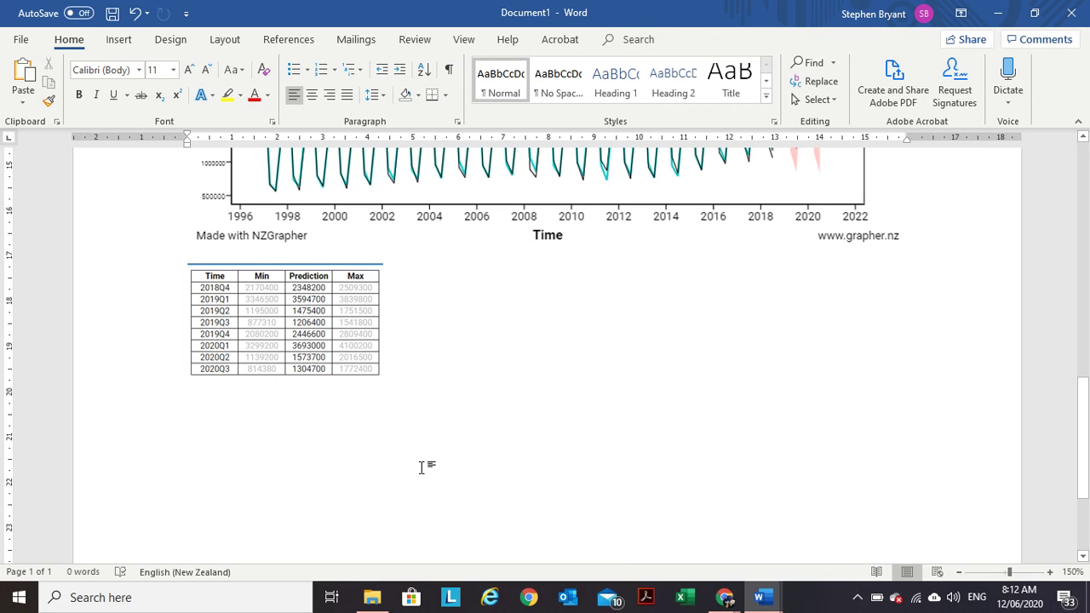
Enlarge the cropped forecast table picture proportionally to about 8 cm wide and deselect it.
left_click(340, 348)
left_click_drag(380, 377, 522, 477)
left_click(646, 427)
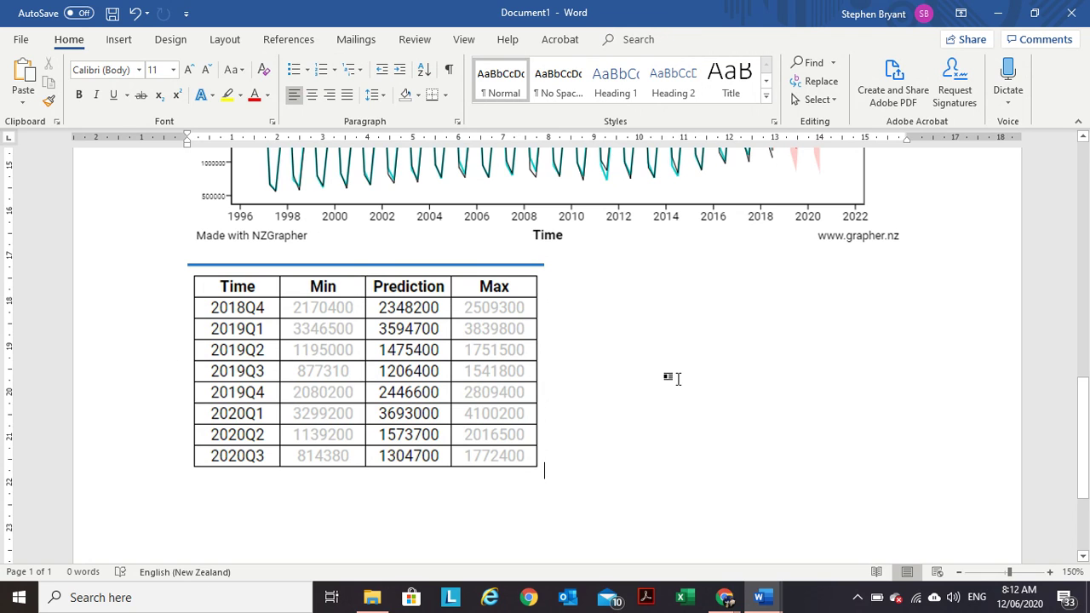
Look over the time series graph, the forecast graph and the forecast table in the document.
scroll(678, 378, "up", 10)
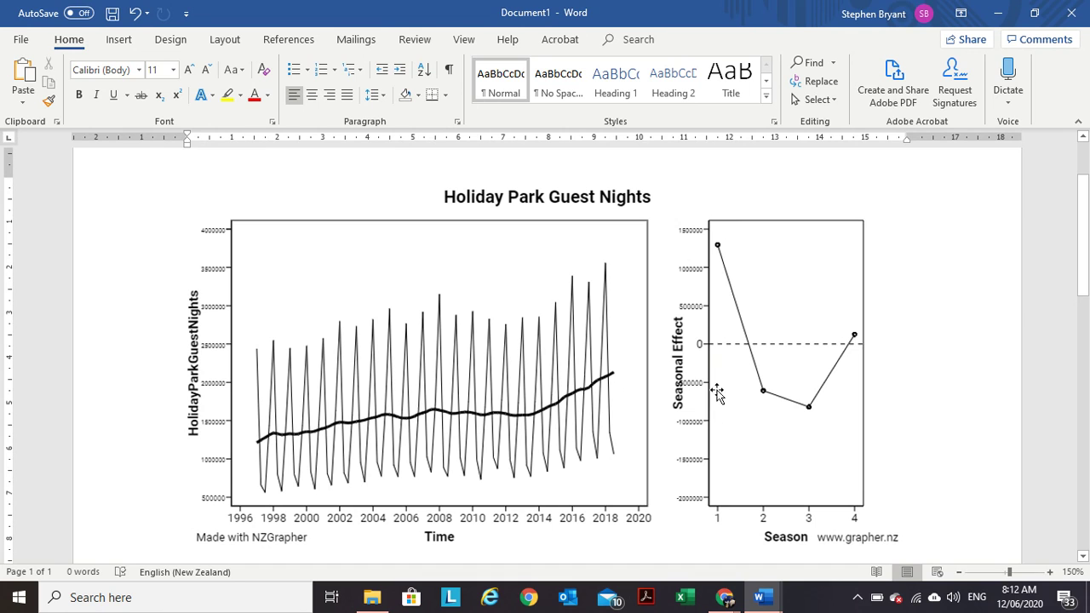
scroll(831, 375, "down", 3)
scroll(831, 379, "down", 3)
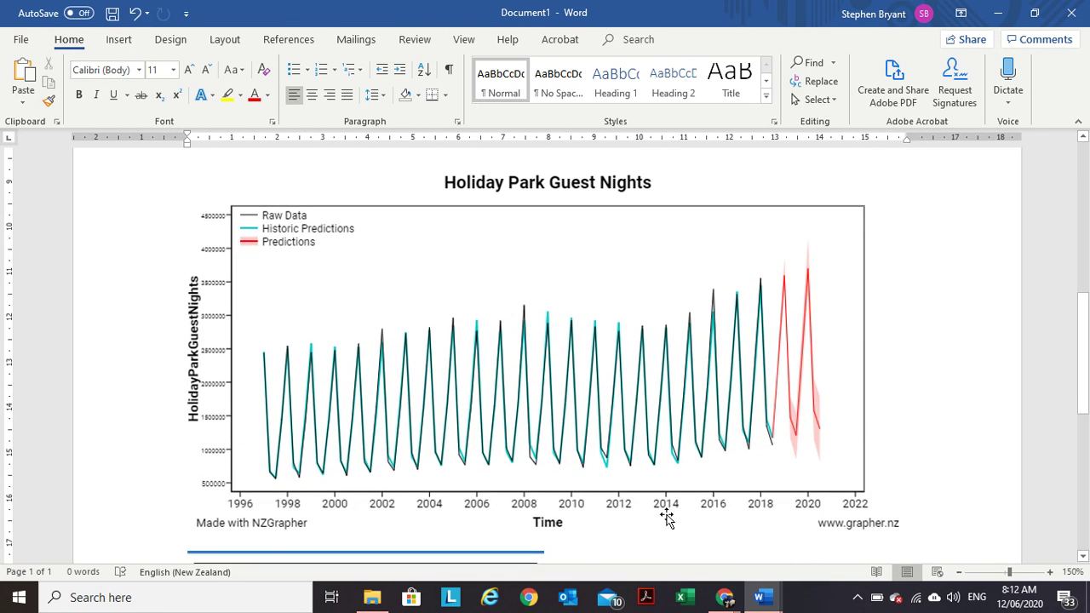
scroll(656, 516, "down", 2)
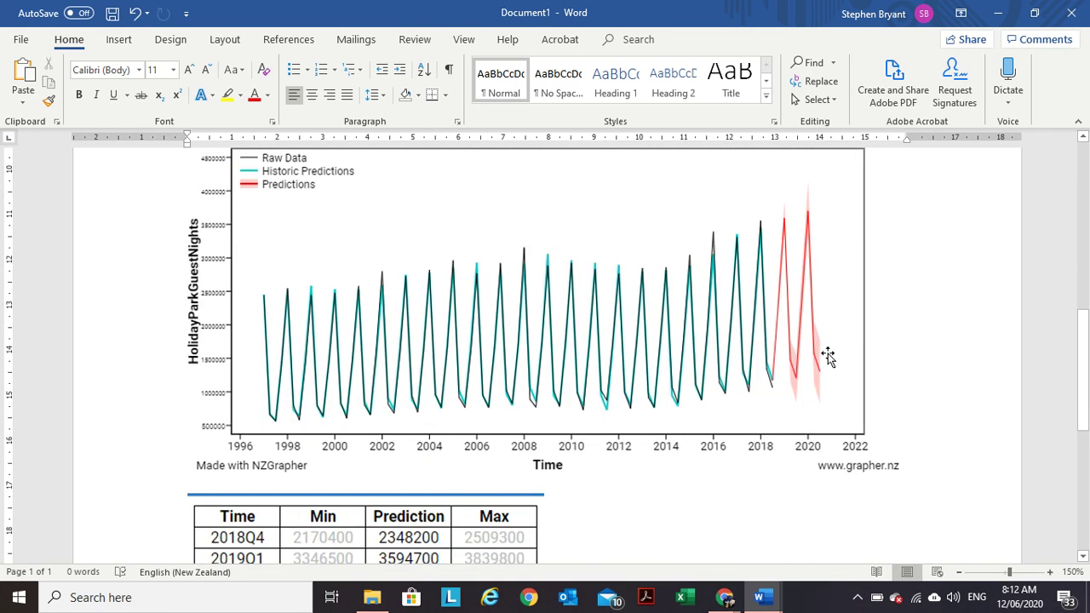
scroll(829, 360, "down", 3)
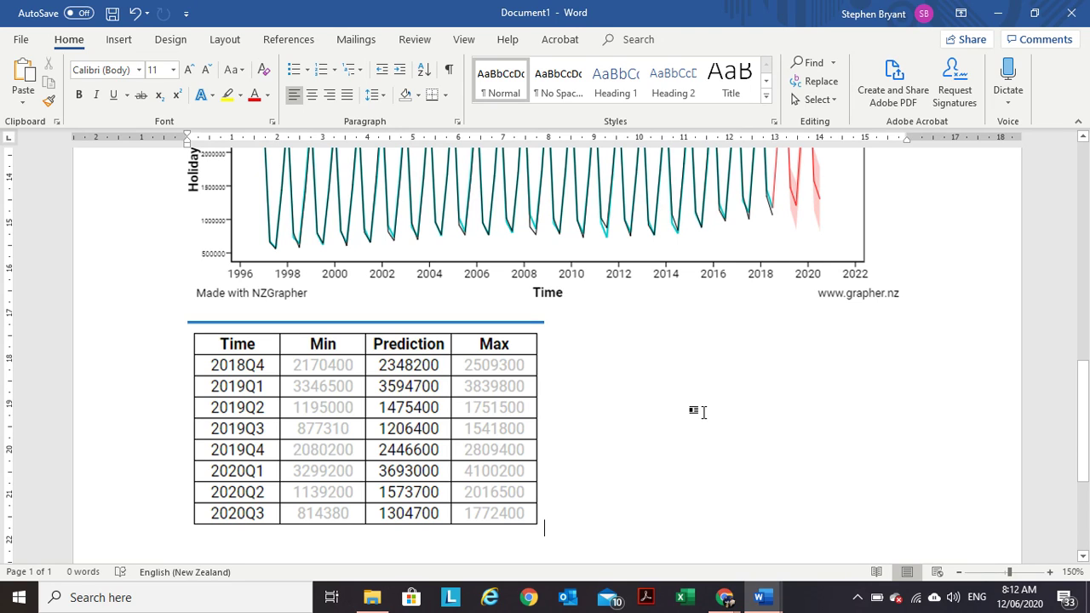
Switch back to NZGrapher in Chrome.
left_click(724, 597)
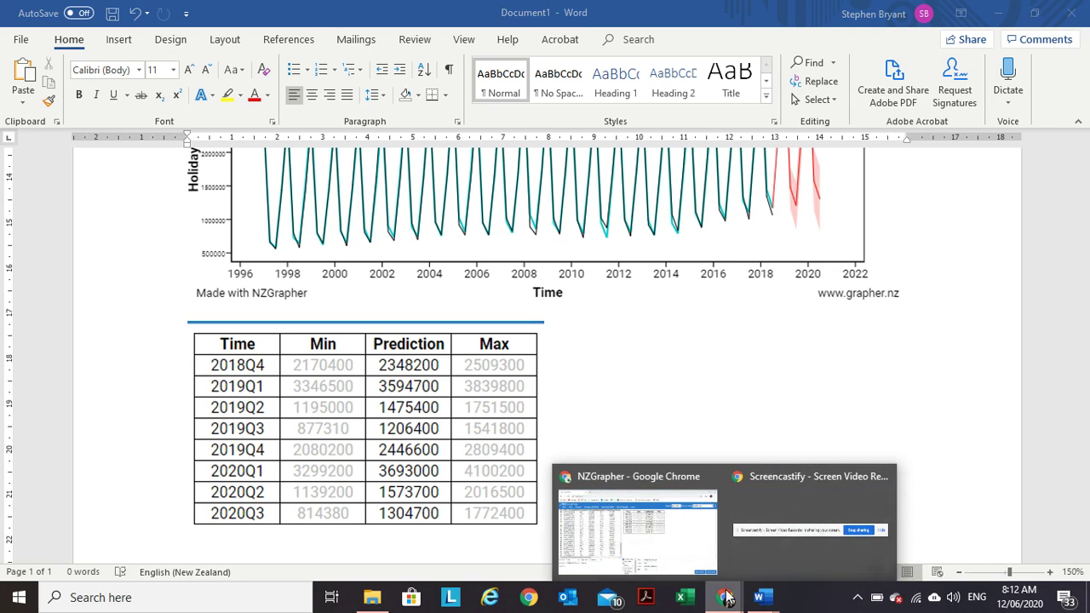